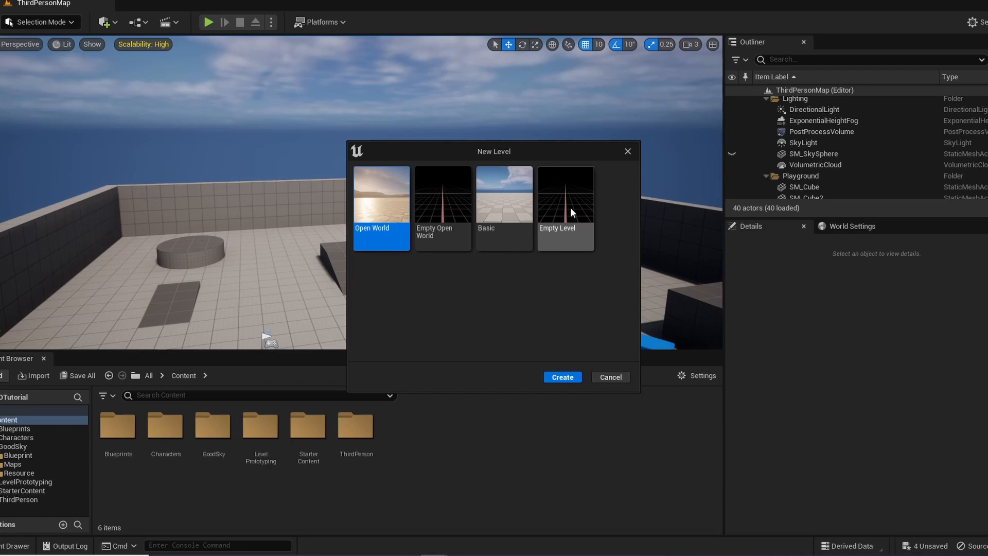
Create a new level from the Empty Level template, saving the pending changes of the current map
click(570, 209)
click(562, 377)
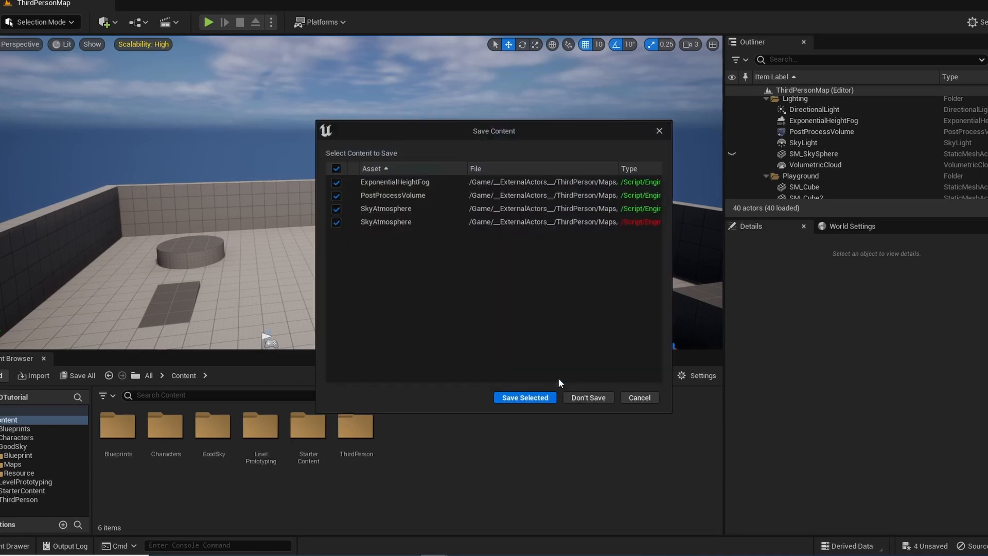
click(523, 397)
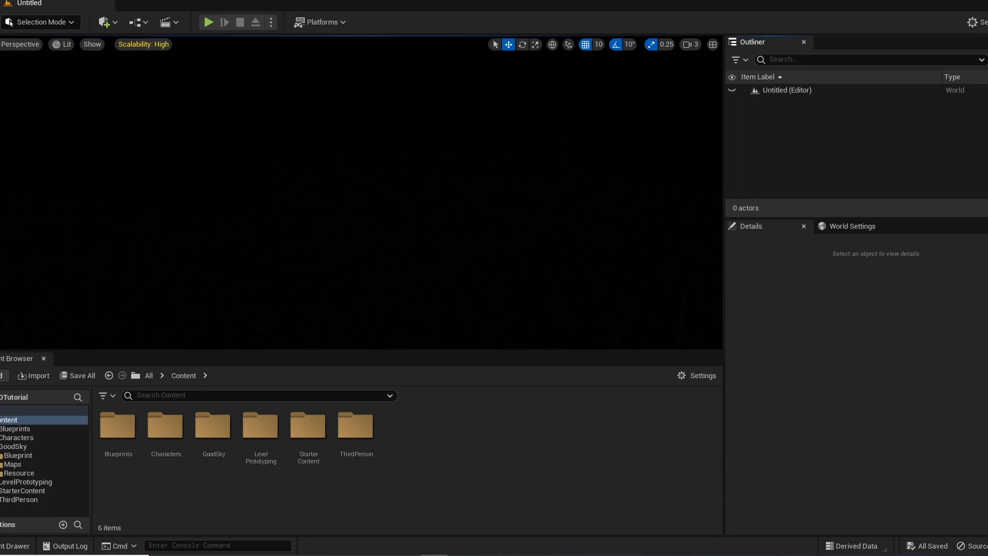
Save the new level in the Content folder under the name TestMap
key(ctrl+s)
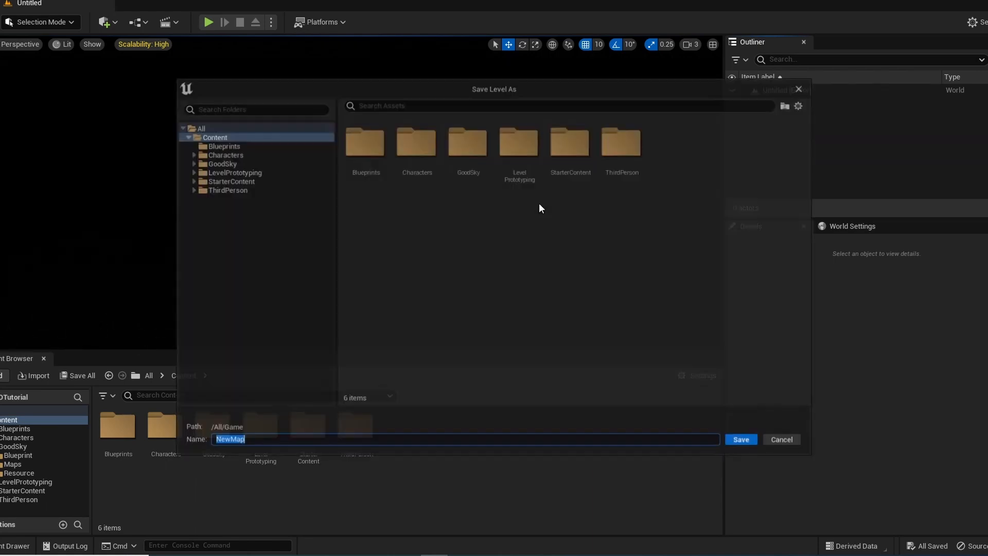
click(200, 128)
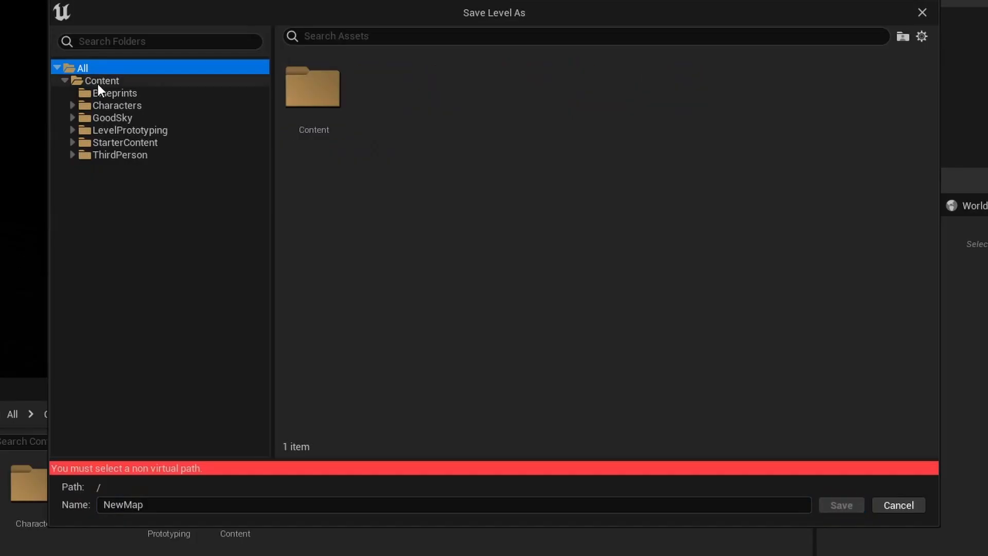
click(212, 138)
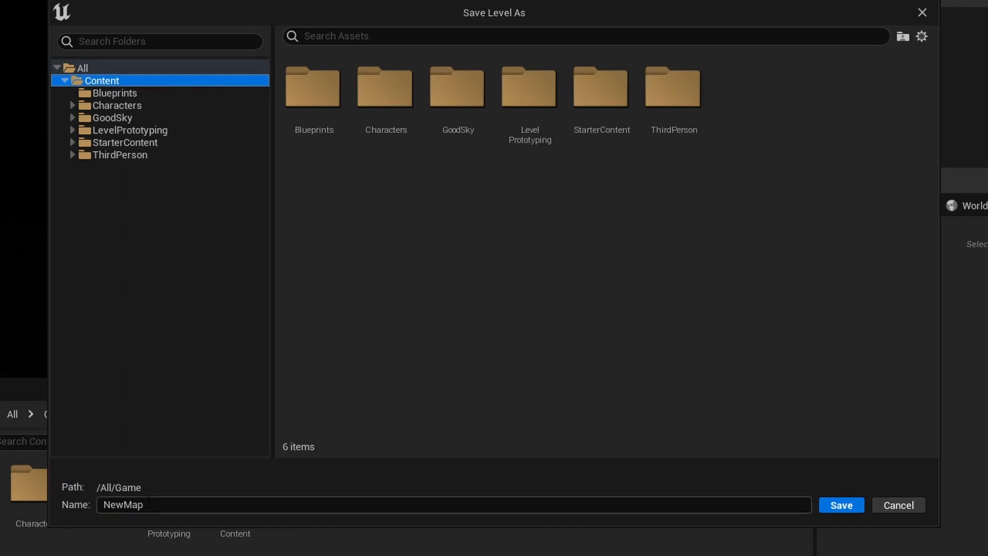
click(148, 504)
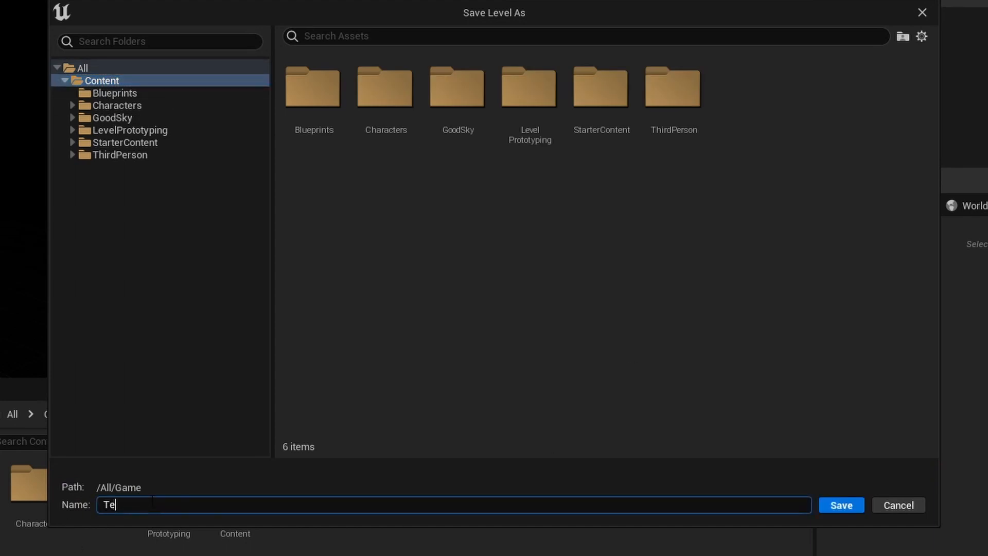
text(TestMap)
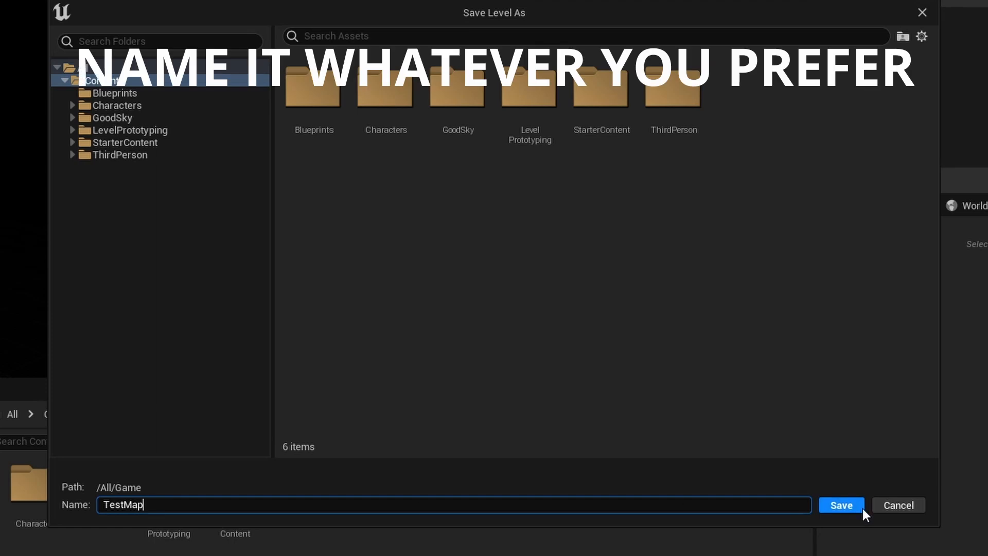
click(848, 510)
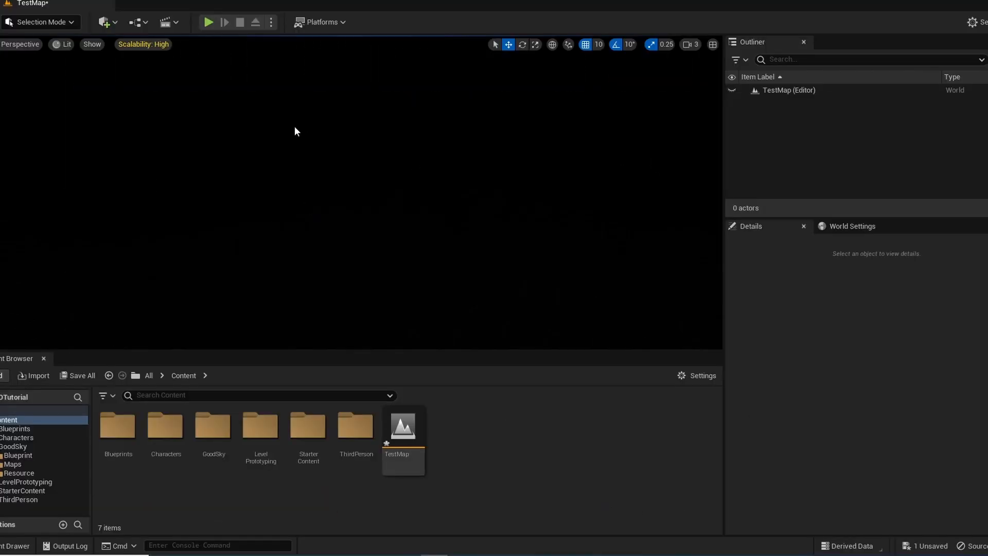
Place a Cube in the level and move it to about X 1780, Y 420, Z -60
click(110, 21)
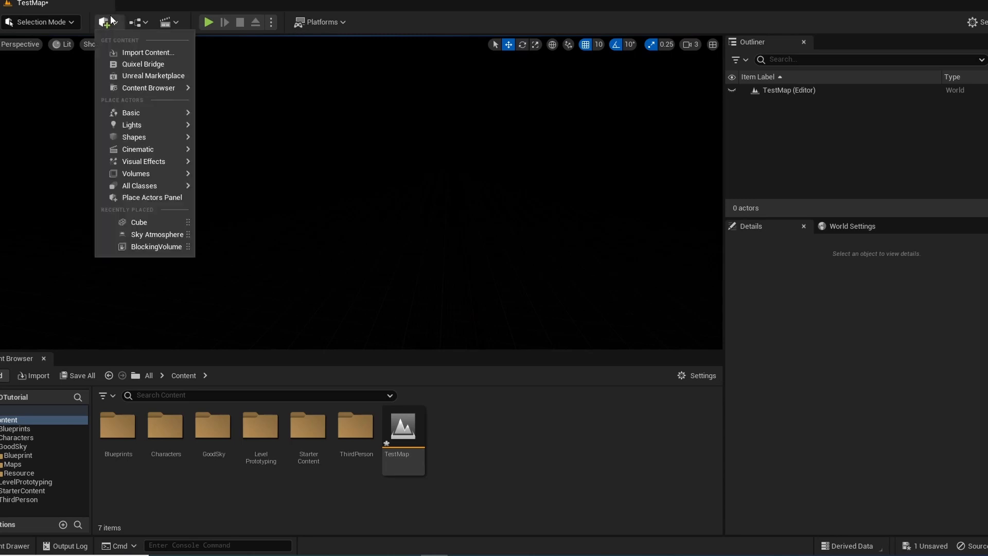
mouse_move(154, 110)
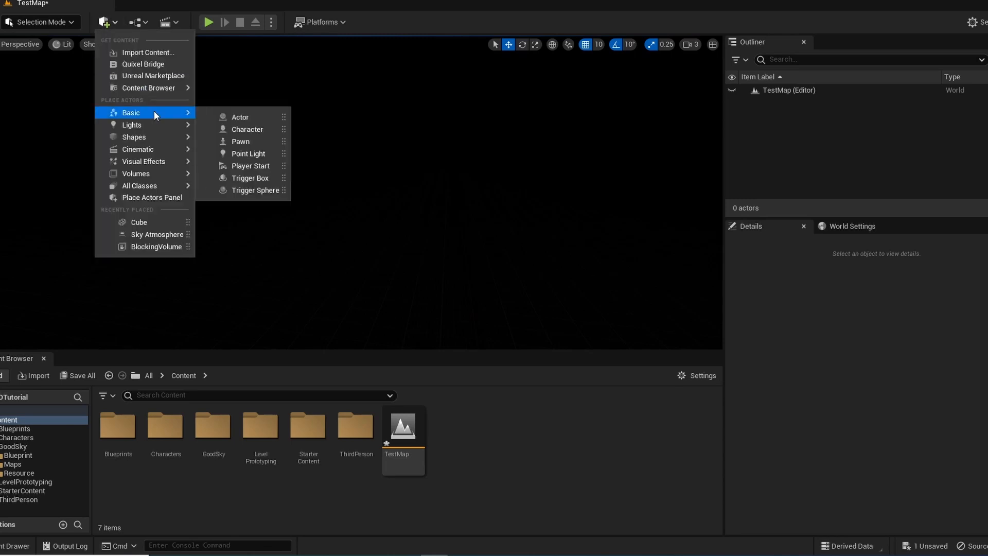
click(242, 138)
key(w)
right_drag(489, 160, 463, 139)
drag(397, 178, 396, 320)
right_drag(449, 177, 427, 231)
drag(479, 192, 458, 329)
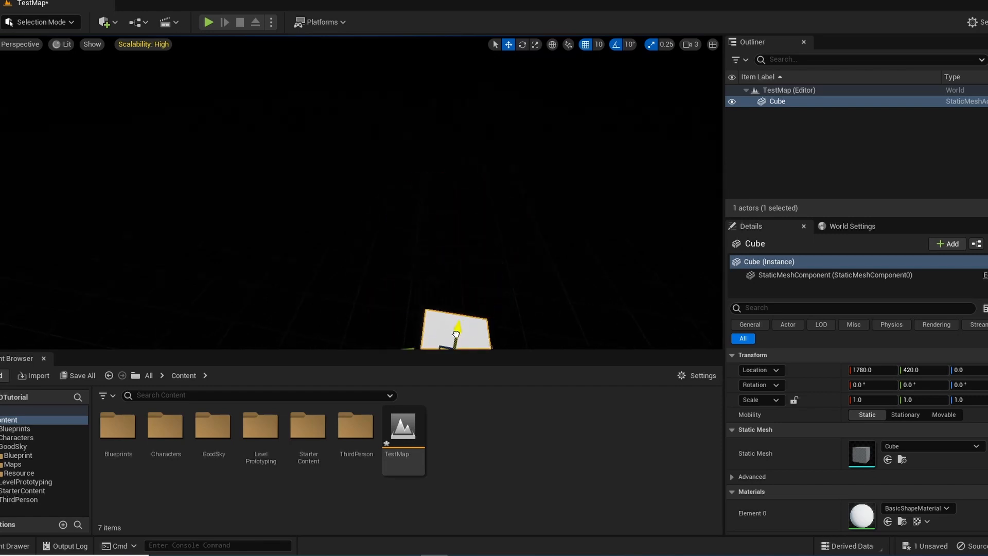
right_drag(458, 247, 463, 293)
key(a)
mouse_move(507, 194)
right_down()
mouse_move(530, 194)
mouse_move(494, 194)
right_up()
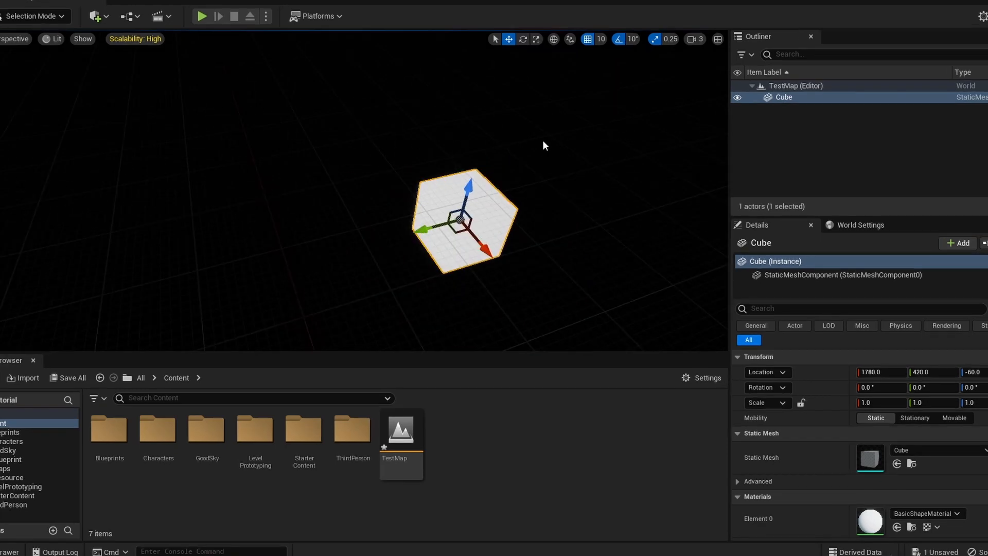
Scale the cube horizontally into a large flat floor
key(r)
drag(453, 233, 514, 263)
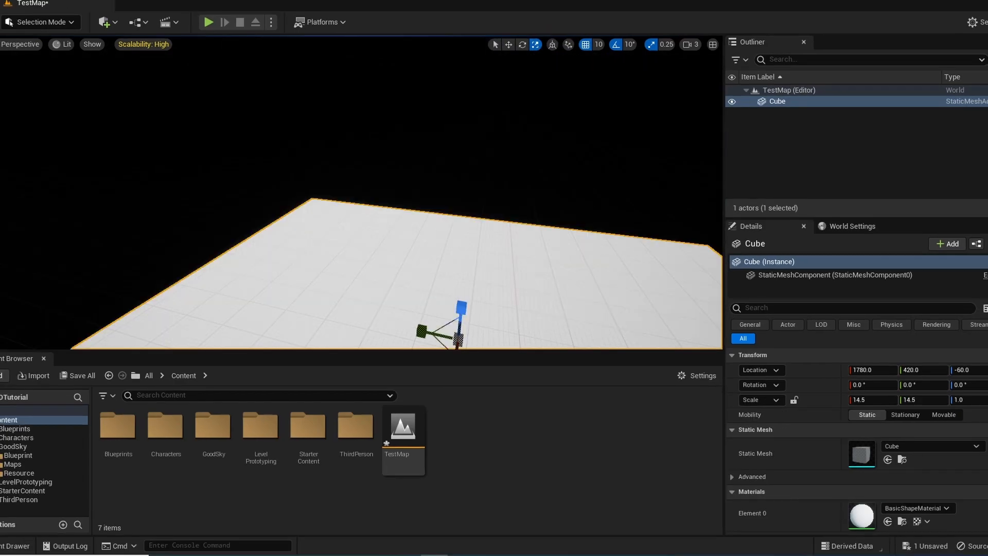
right_drag(463, 231, 494, 232)
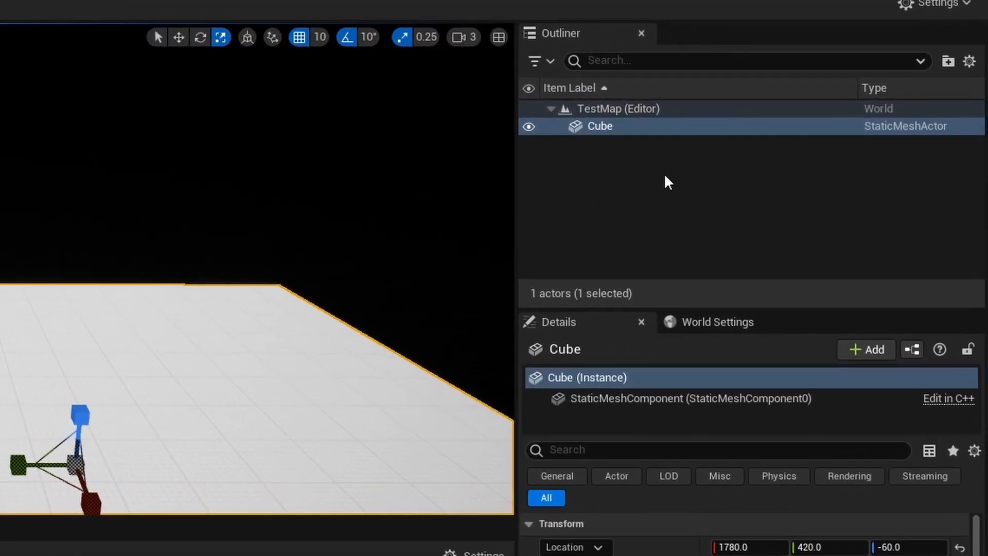
Create a folder named Lighting in the level's actor list
right_click(740, 155)
click(706, 212)
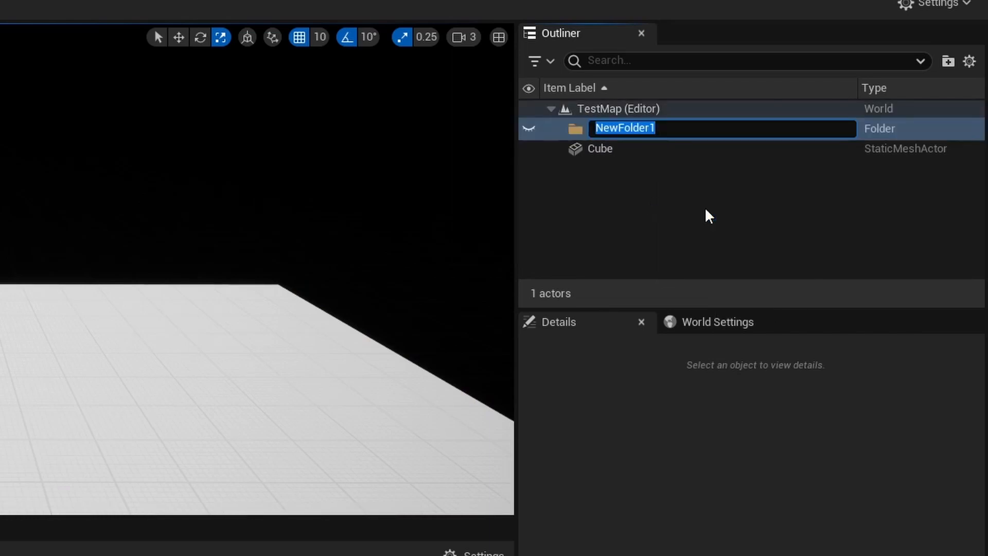
key(BackSpace)
text(Lighting)
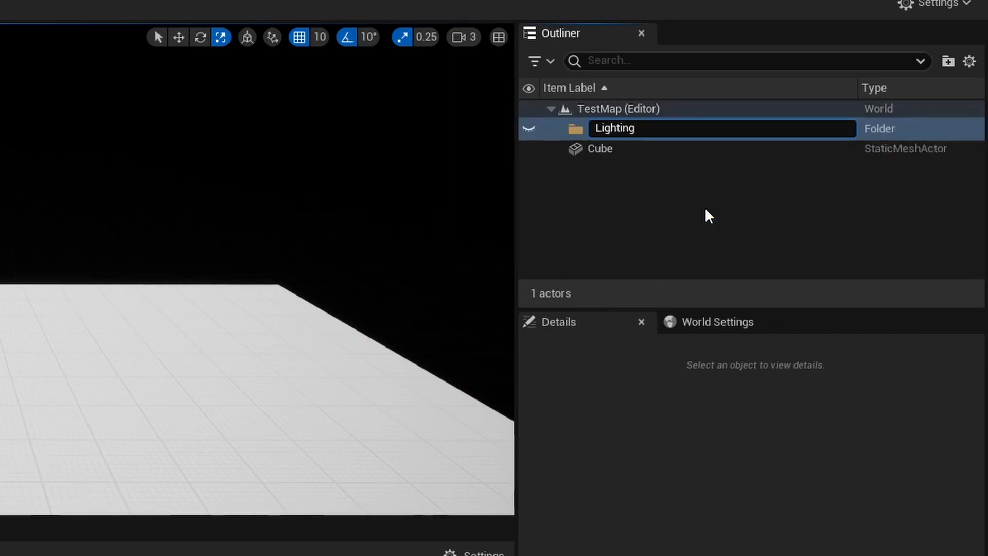
key(Return)
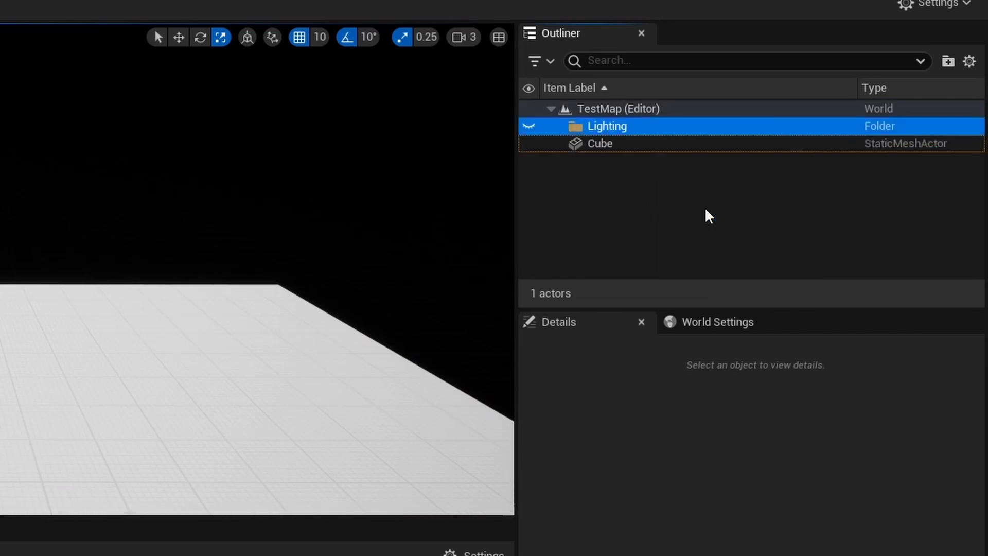
click(705, 209)
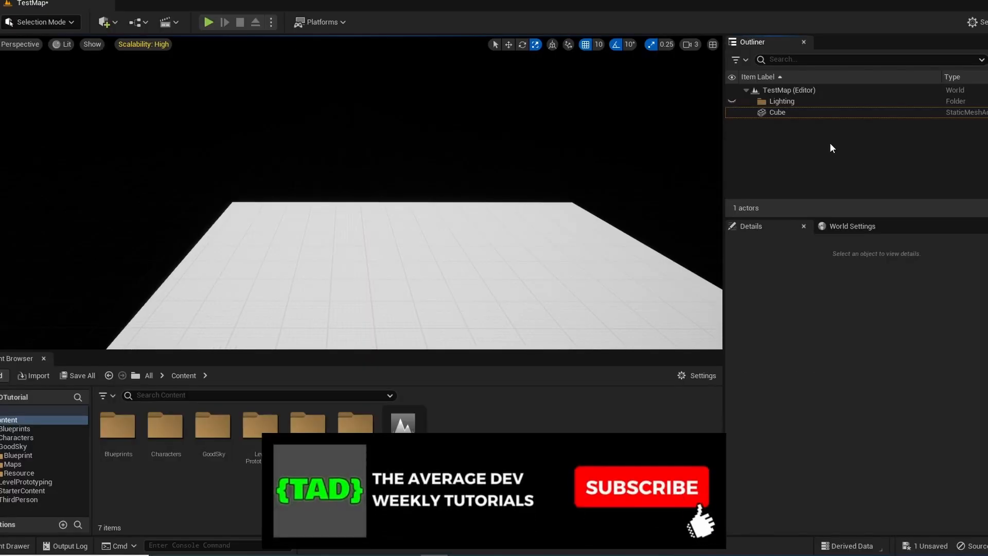
Add a Directional Light to the level
click(115, 23)
mouse_move(132, 117)
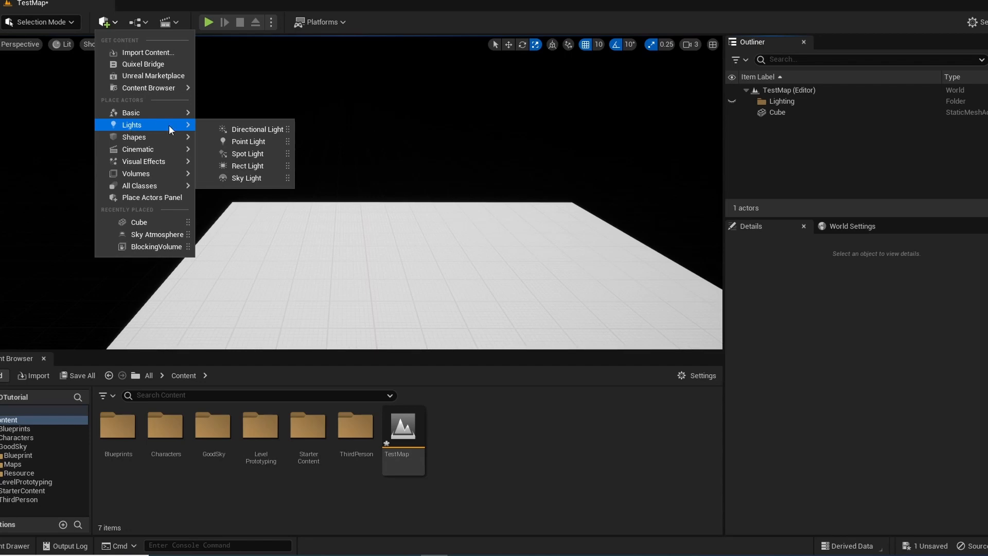
click(256, 130)
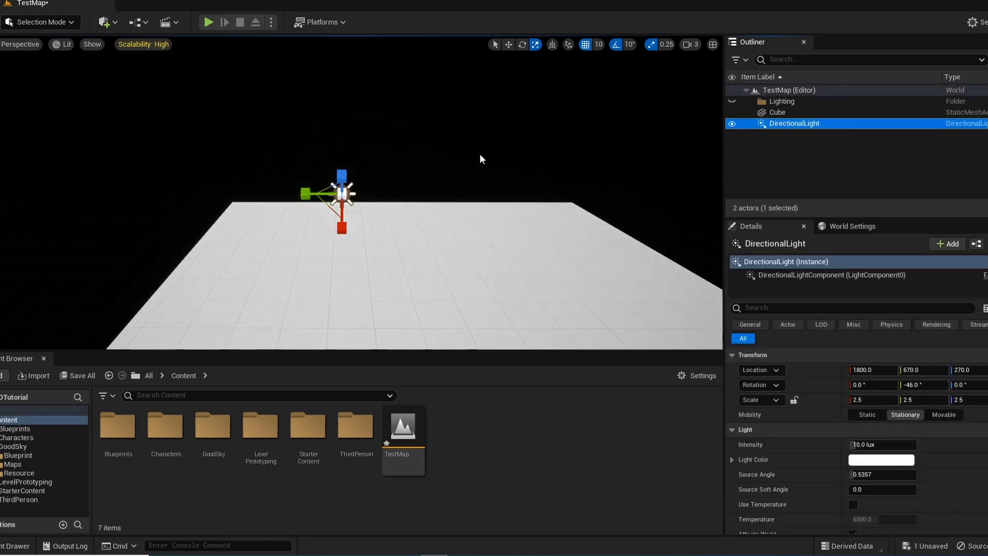
Rotate the directional light to about -43°, -78°, 27° and move it into the Lighting folder
right_drag(480, 155, 438, 169)
key(e)
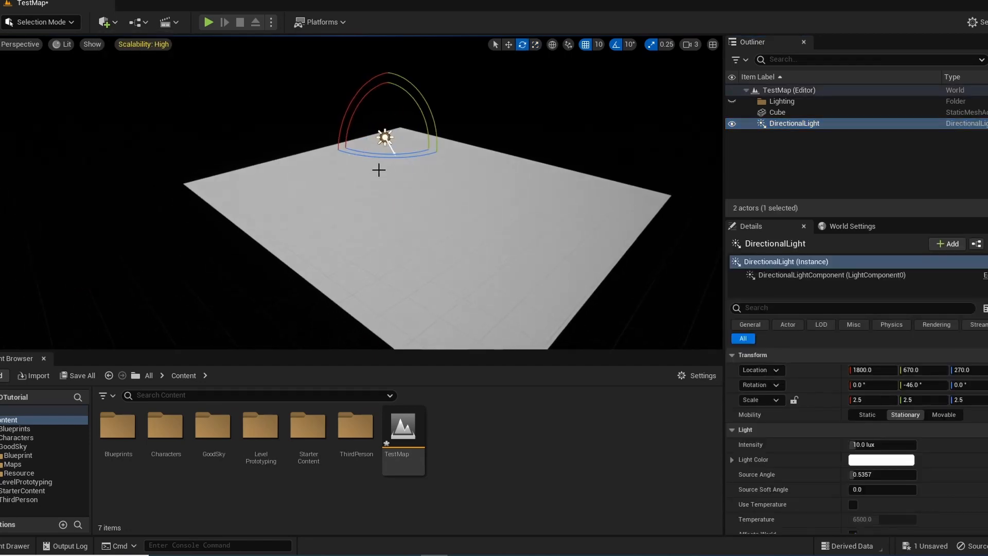
mouse_move(404, 154)
mouse_down()
mouse_move(435, 154)
mouse_move(405, 154)
mouse_up()
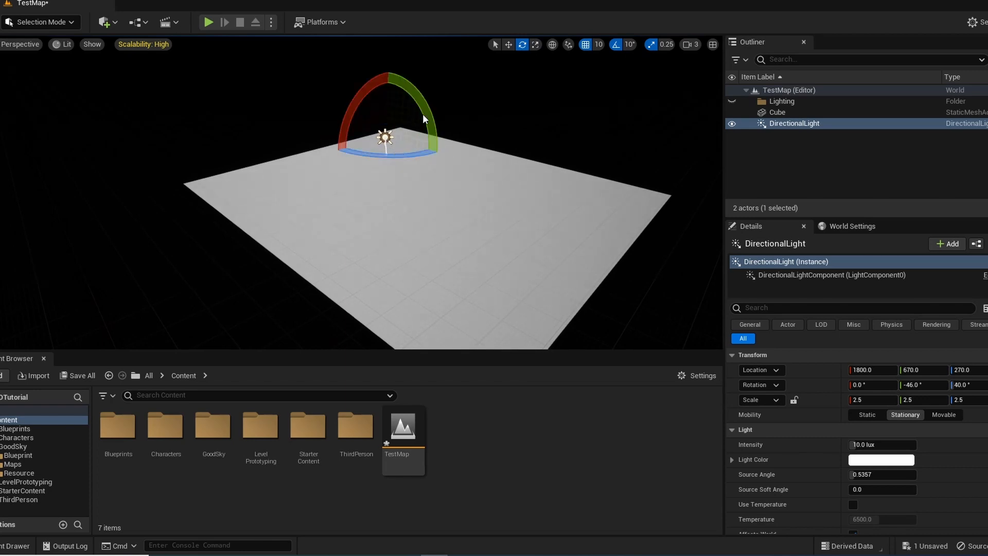
drag(425, 118, 422, 153)
drag(426, 104, 433, 176)
key(w)
mouse_move(370, 265)
right_down()
mouse_move(372, 278)
mouse_move(371, 264)
right_up()
key(w)
right_drag(448, 167, 390, 223)
right_drag(654, 192, 617, 186)
right_drag(432, 137, 393, 150)
key(d)
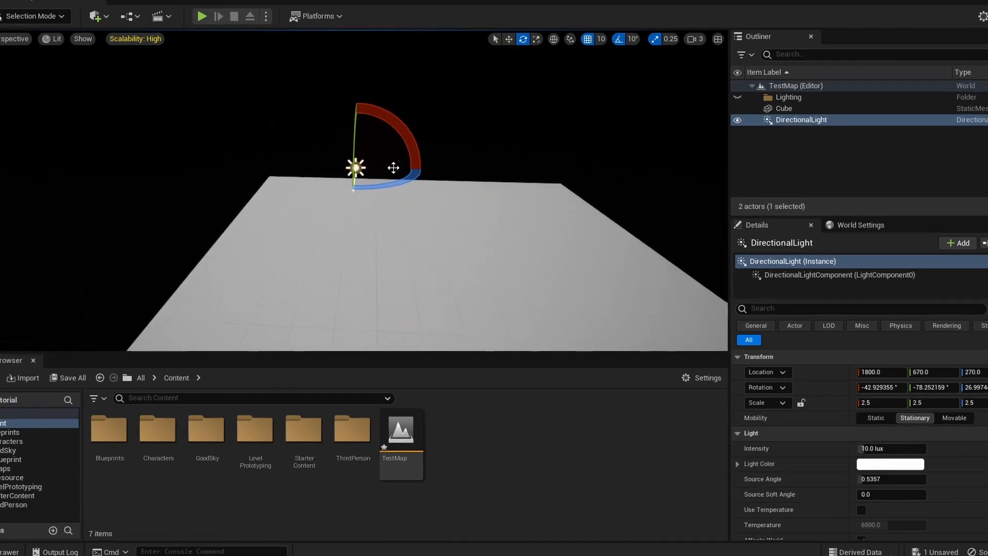
right_drag(521, 174, 469, 262)
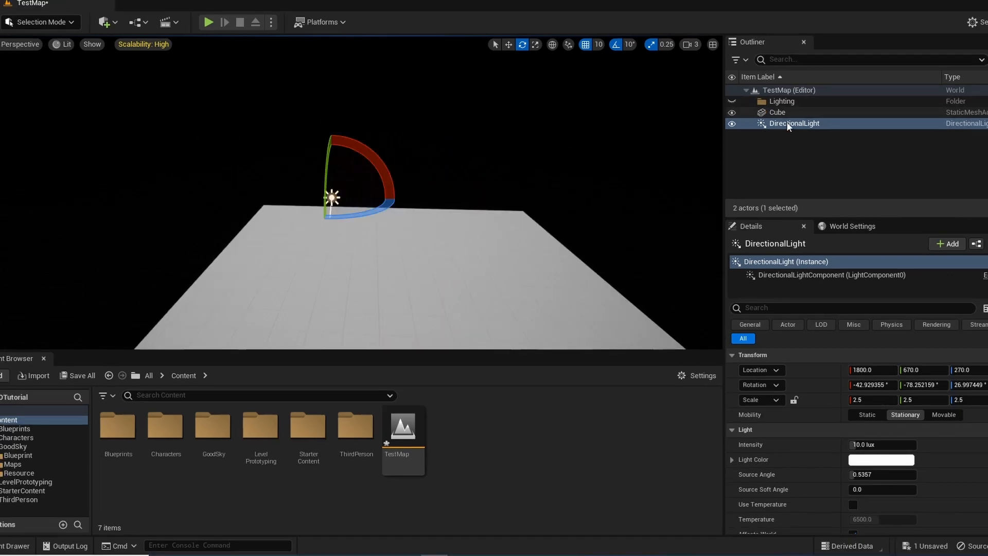
drag(795, 123, 797, 100)
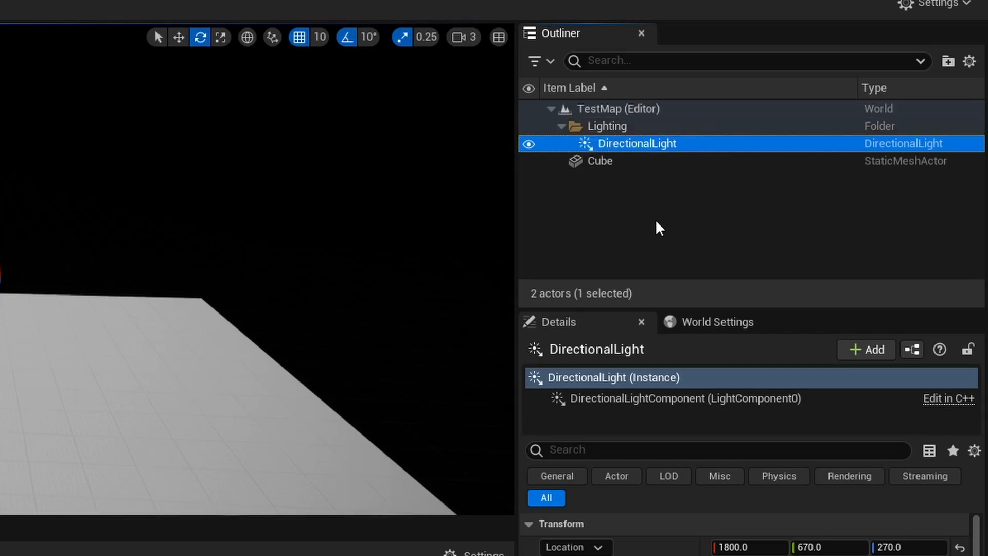
click(642, 217)
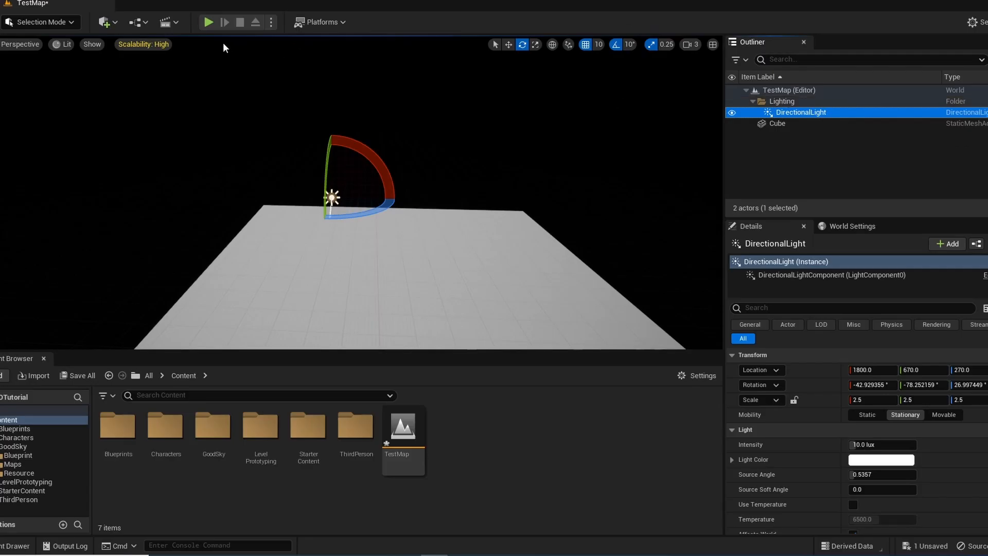
Add an Exponential Height Fog actor to the level
click(108, 24)
mouse_move(139, 166)
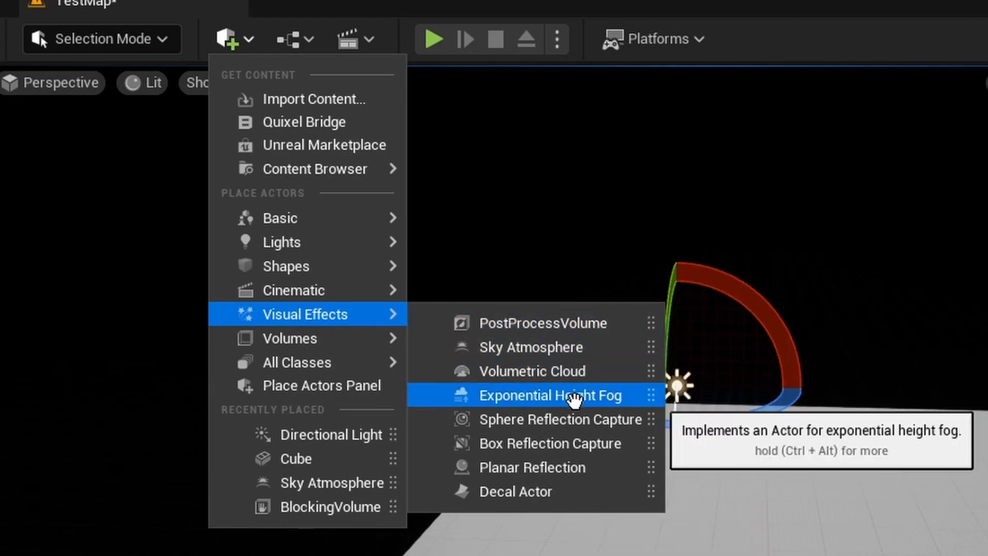
click(575, 399)
Position the height fog at about X 1970, Y 590, Z 300 near the directional light and put it in the Lighting folder
right_drag(895, 461, 936, 446)
key(w)
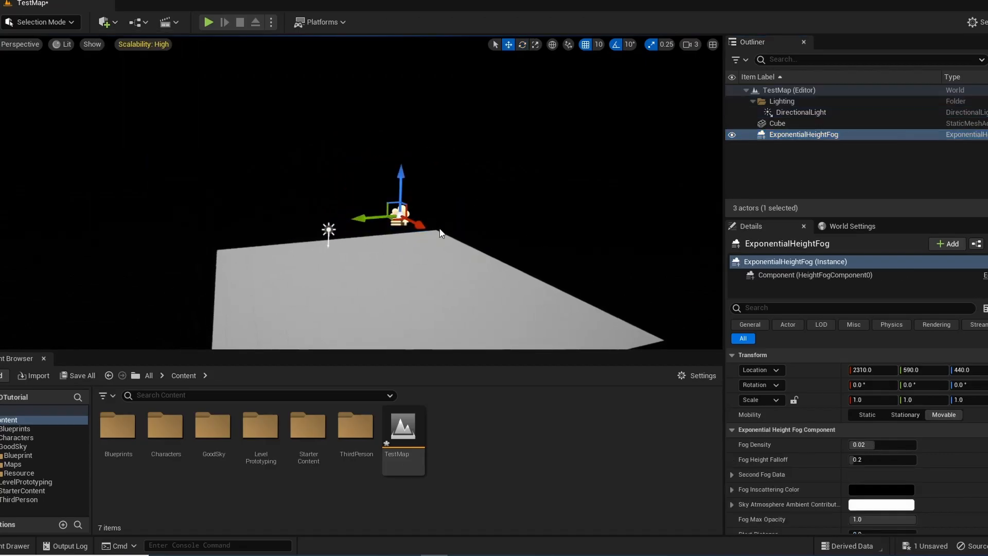
right_drag(439, 218, 444, 218)
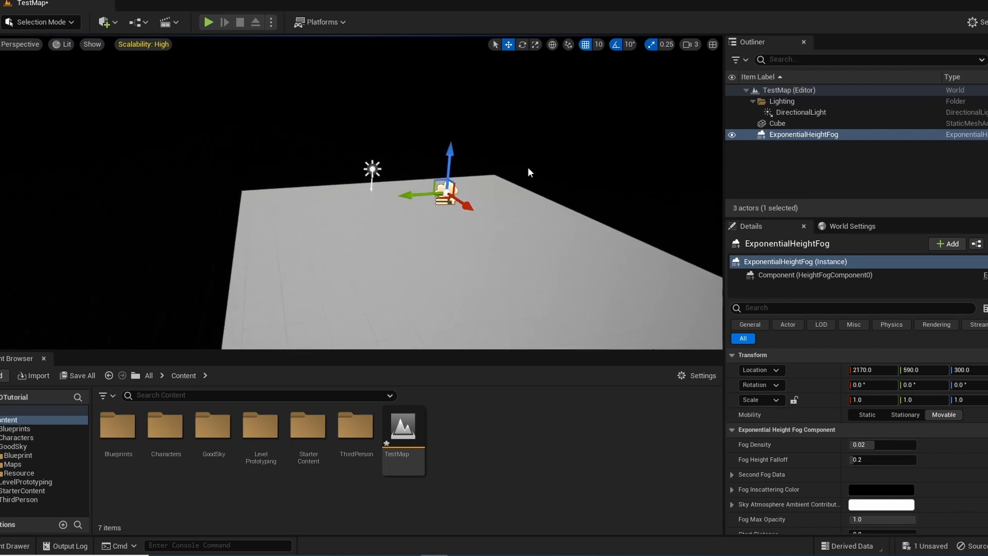
right_drag(530, 172, 555, 159)
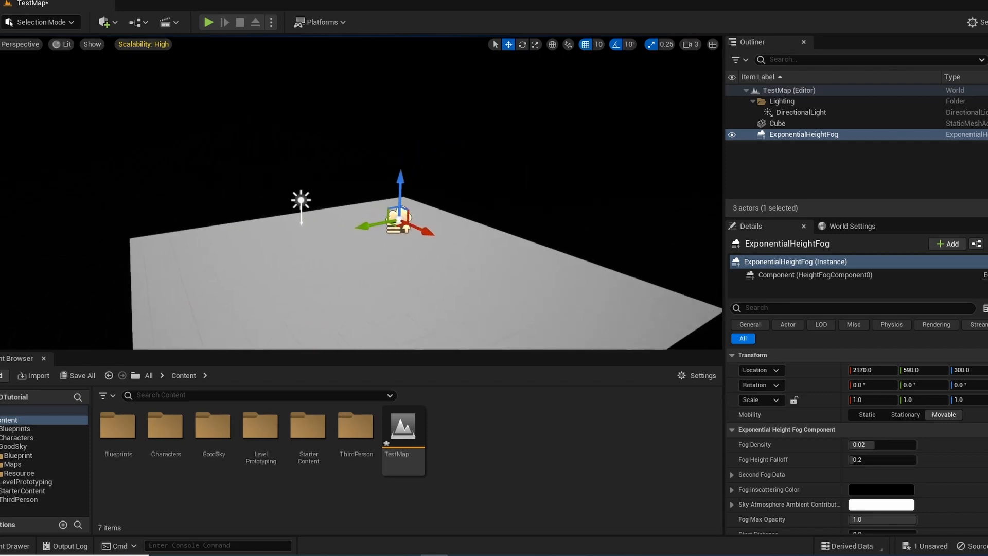
right_drag(447, 194, 442, 194)
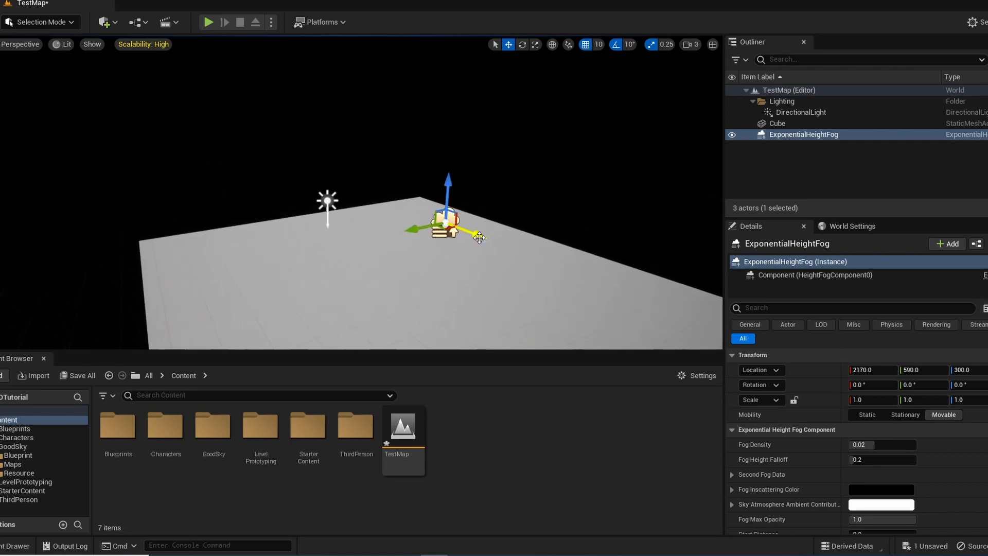
drag(479, 237, 378, 167)
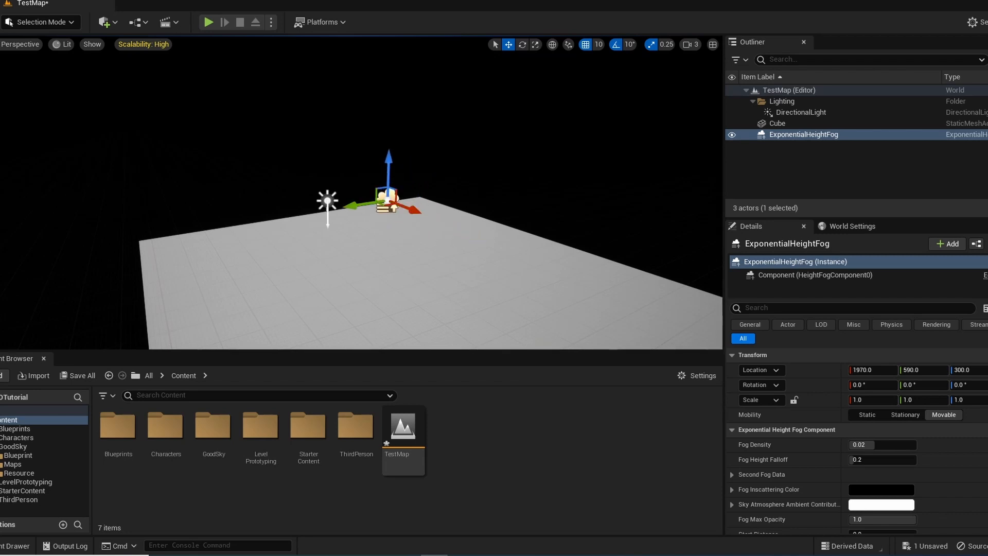
right_drag(377, 167, 156, 289)
right_drag(307, 224, 283, 218)
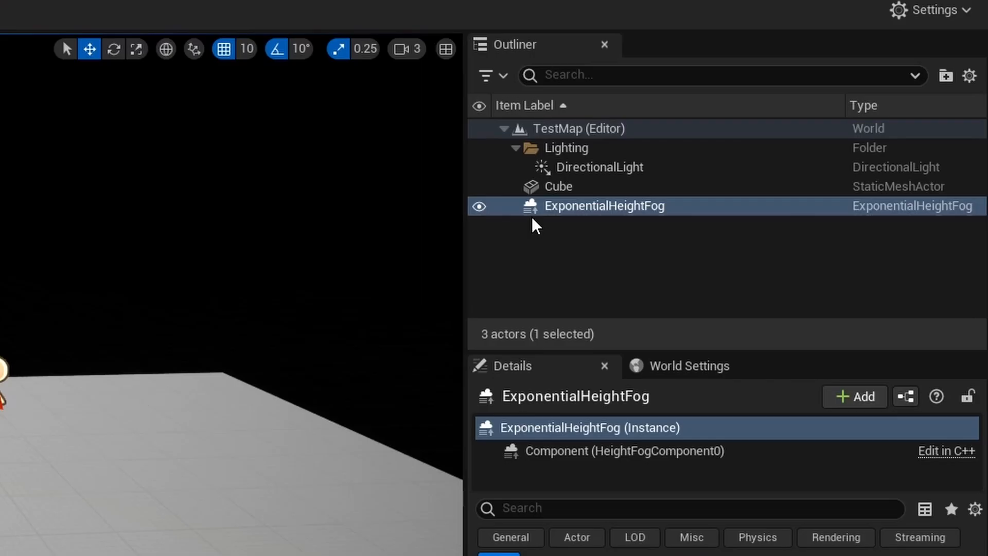
drag(633, 199, 563, 150)
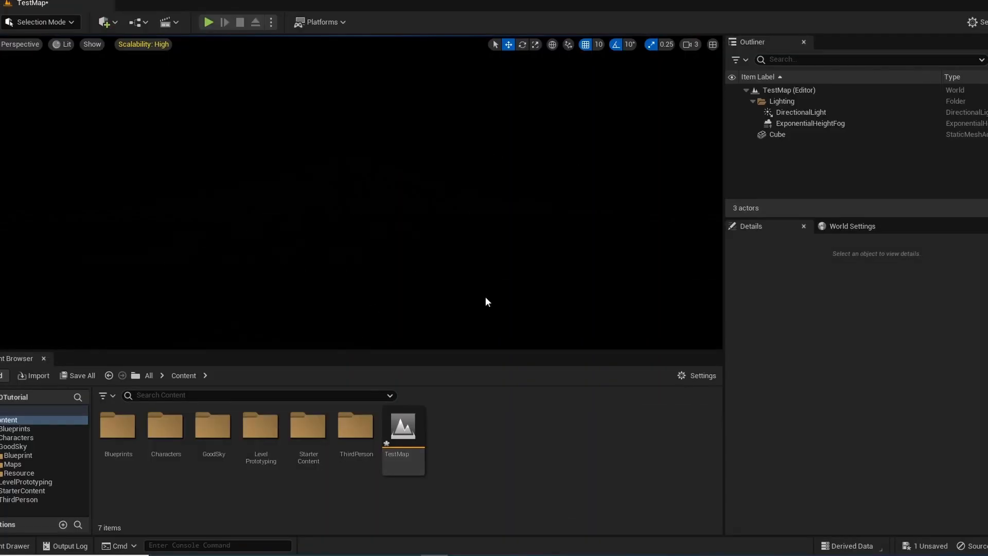
Add a Sky Atmosphere actor to the level
right_drag(486, 297, 415, 172)
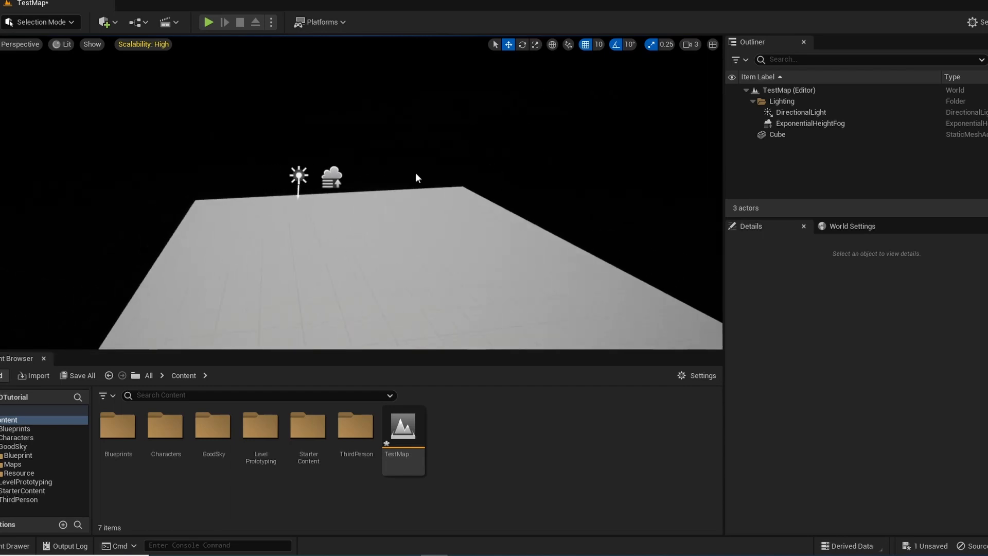
click(115, 23)
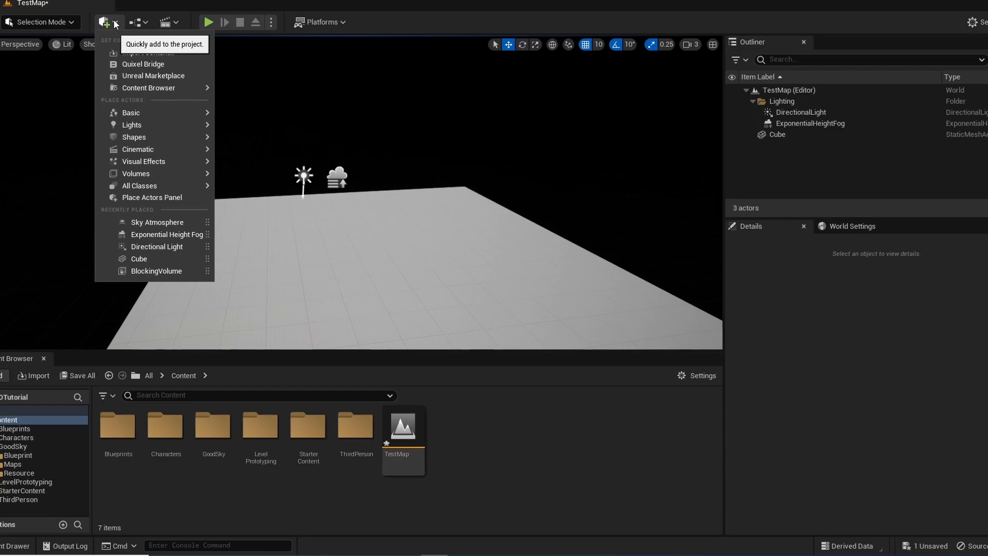
mouse_move(139, 161)
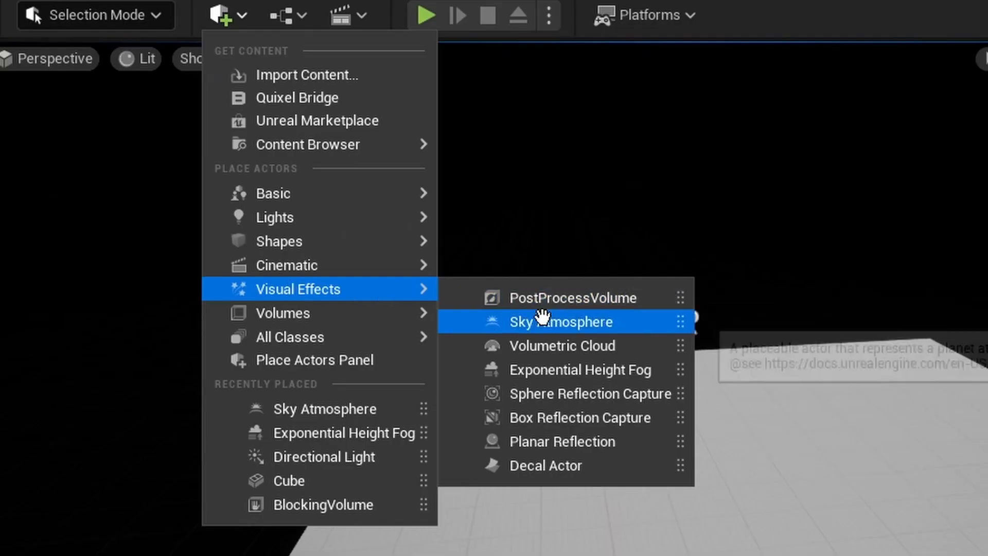
click(540, 323)
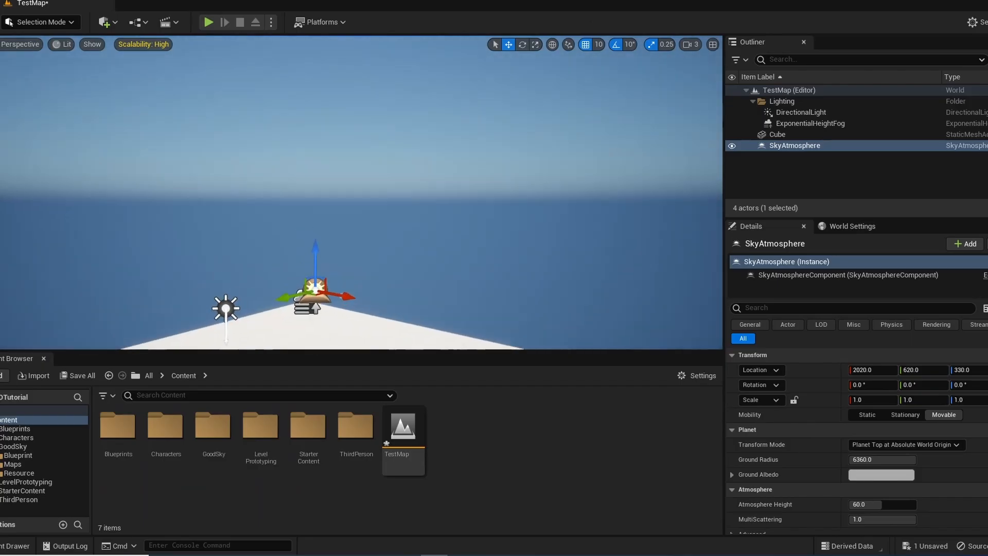
Check the sun in the sky and move the Sky Atmosphere actor into the Lighting folder
right_drag(419, 184, 420, 110)
right_drag(221, 258, 493, 111)
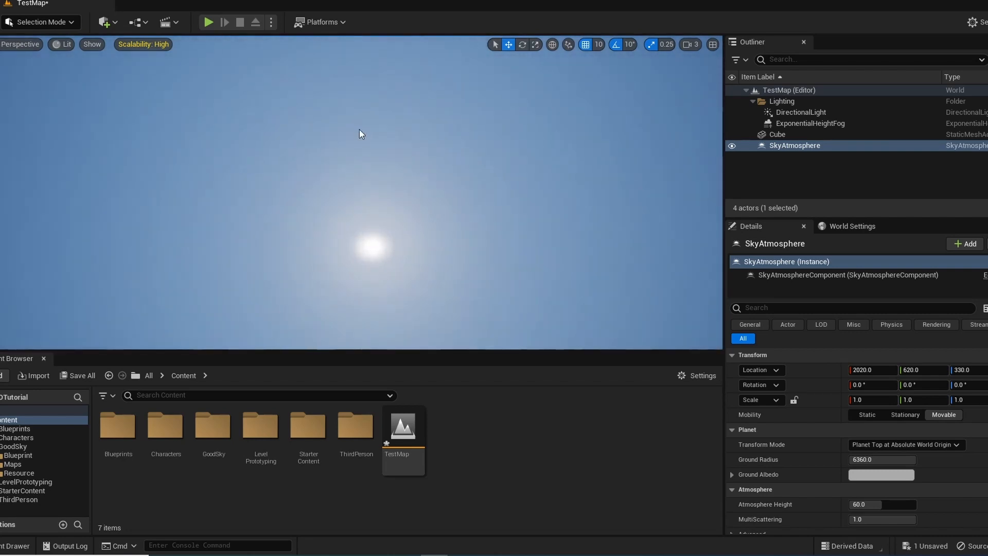
right_drag(359, 128, 263, 165)
right_drag(319, 149, 385, 186)
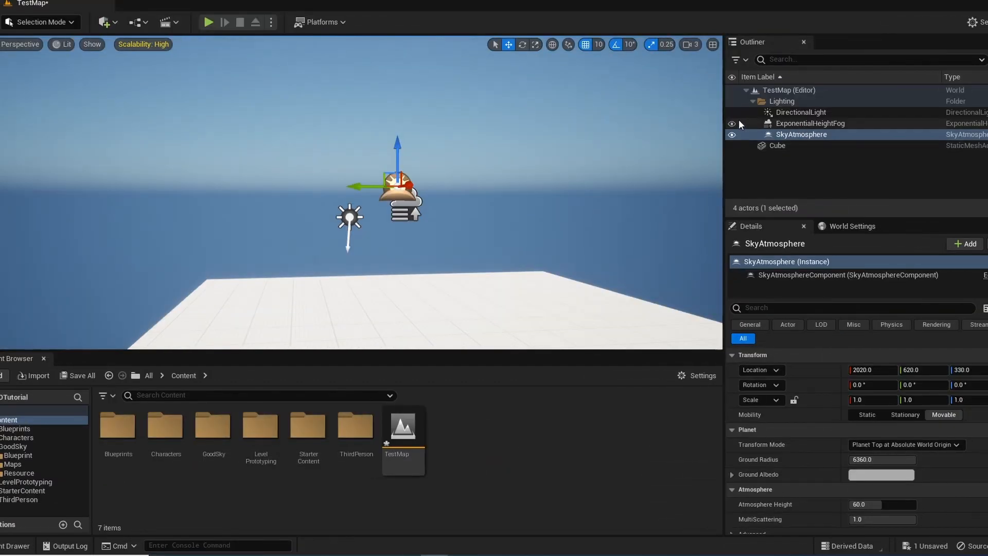
Hide and show again the height fog and the directional light, one at a time, to compare their effect on the scene
click(731, 124)
right_drag(515, 165, 468, 122)
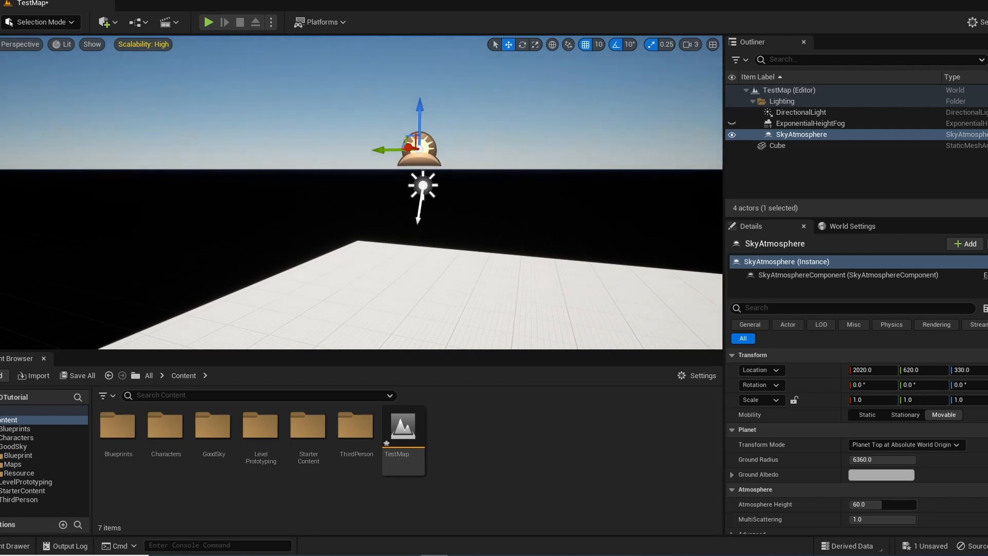
click(732, 124)
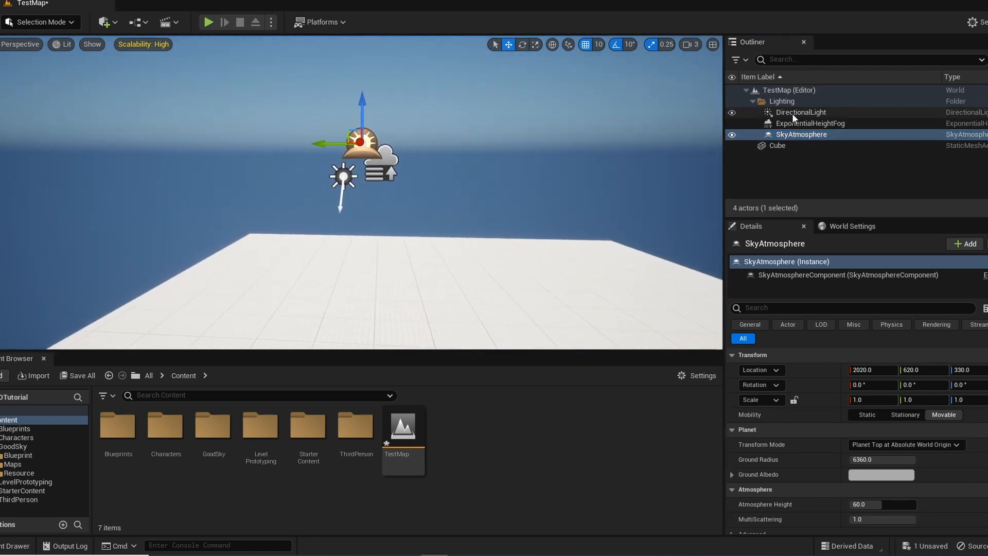
click(732, 113)
right_drag(592, 154, 520, 149)
click(731, 113)
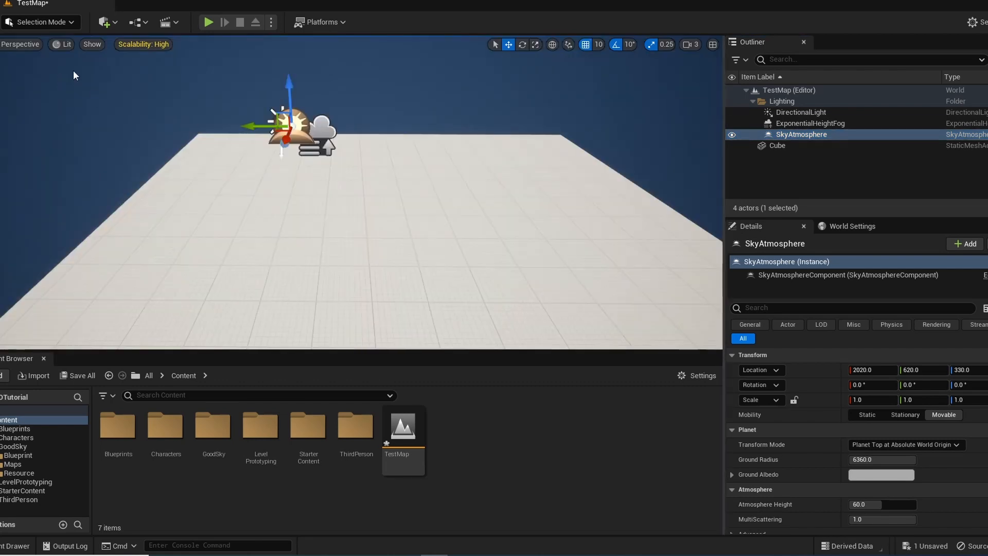
mouse_move(449, 178)
right_down()
mouse_move(432, 169)
mouse_move(452, 176)
right_up()
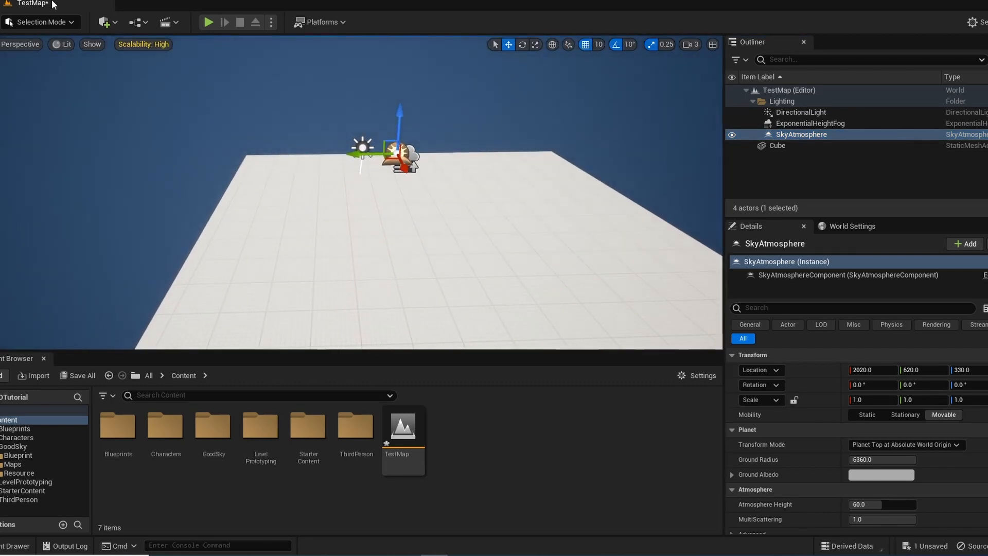
Add a second cube to the level above the floor
click(114, 27)
mouse_move(127, 121)
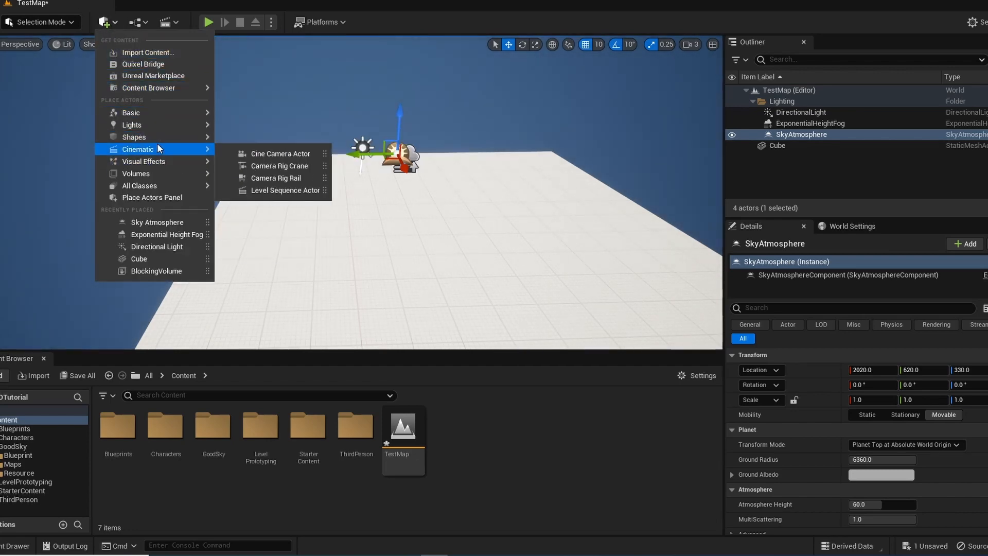
mouse_move(161, 136)
click(259, 141)
right_drag(427, 181, 436, 192)
Scale the second cube into a large, wide block hovering above the floor so it casts a shadow, and deselect it
key(r)
mouse_move(430, 146)
mouse_down()
mouse_move(456, 51)
mouse_move(443, 135)
mouse_up()
key(w)
right_drag(444, 135, 419, 181)
key(w)
key(Escape)
key(s)
Add a Sky Light actor at about X 1960, Y 220, Z 140 beside the hovering block and check its light settings
click(105, 22)
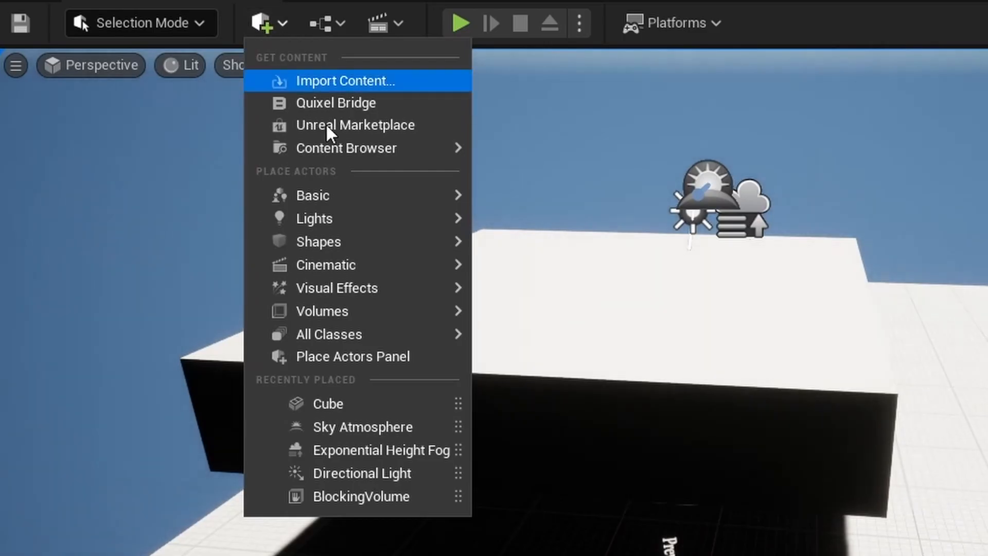
mouse_move(337, 221)
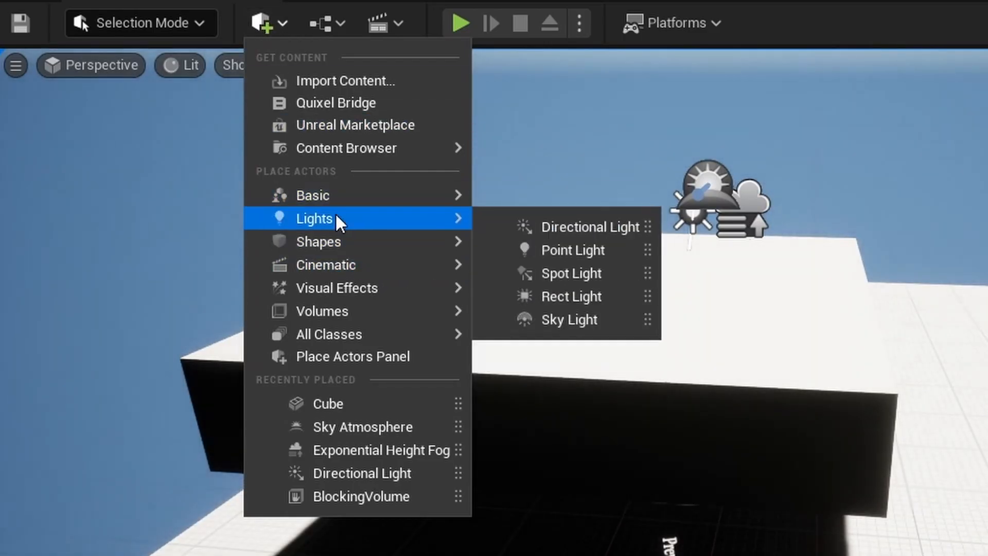
click(582, 320)
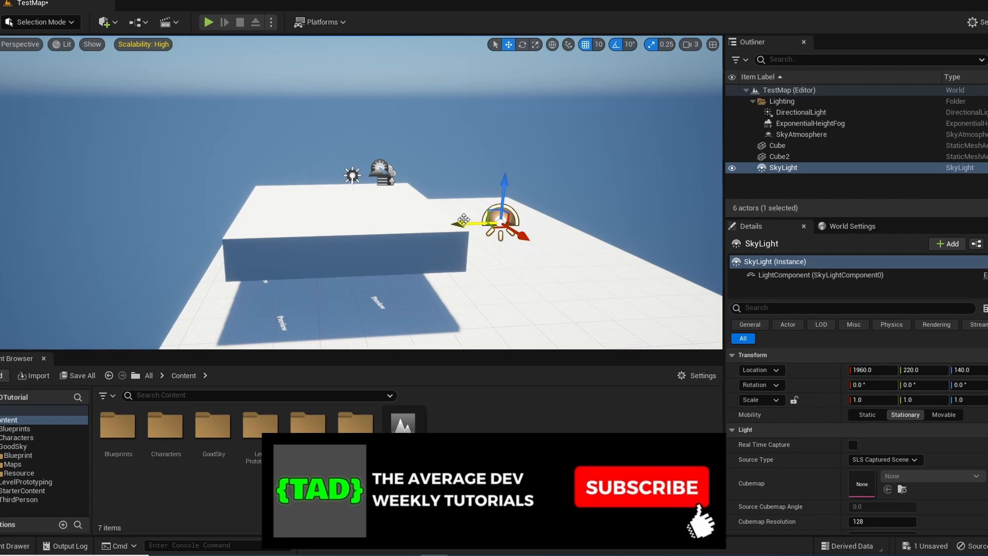
scroll(927, 489, down, 4)
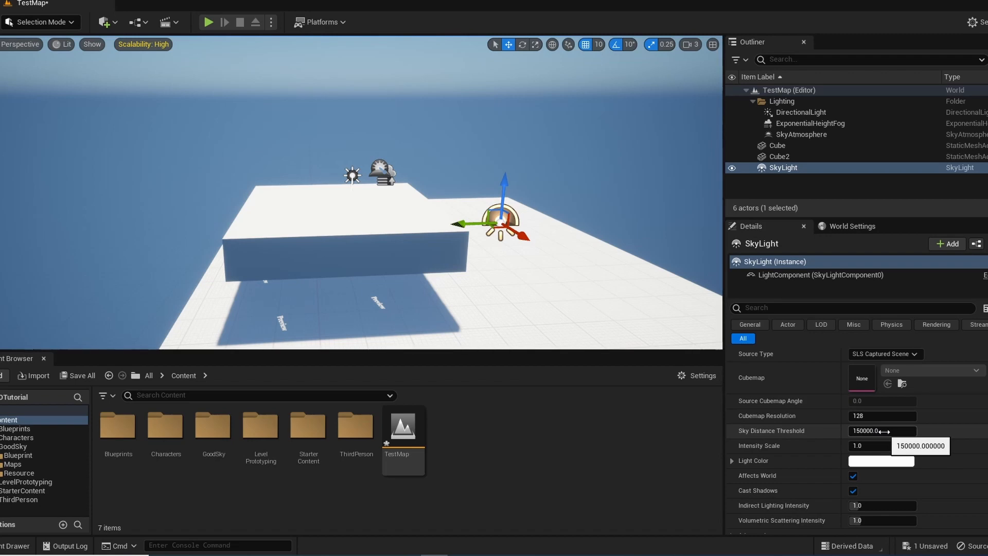
Delete the hovering test block and move the Sky Light into the Lighting folder
key(w)
right_drag(269, 266, 362, 156)
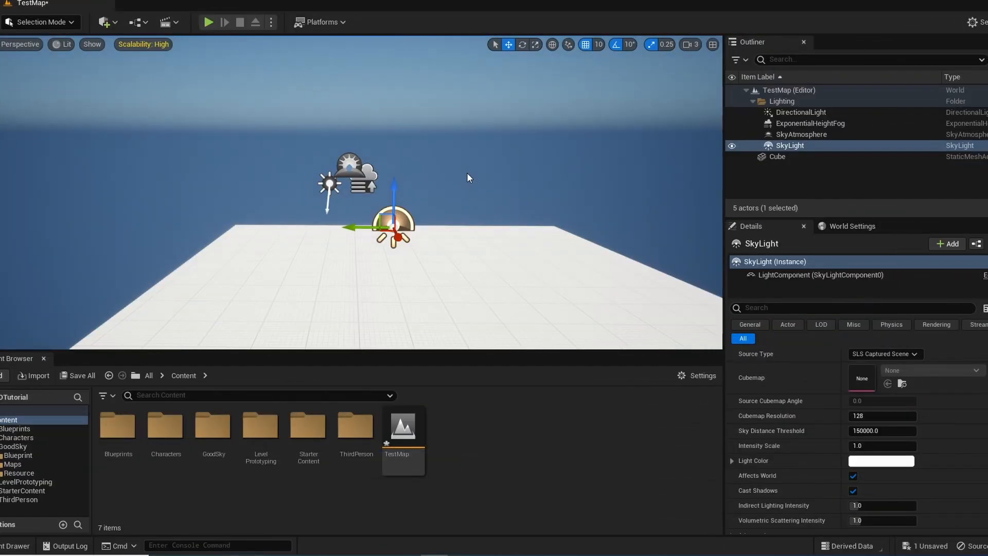
key(w)
mouse_move(483, 168)
right_down()
mouse_move(483, 178)
mouse_move(483, 121)
mouse_move(487, 180)
mouse_move(484, 67)
mouse_move(476, 165)
right_up()
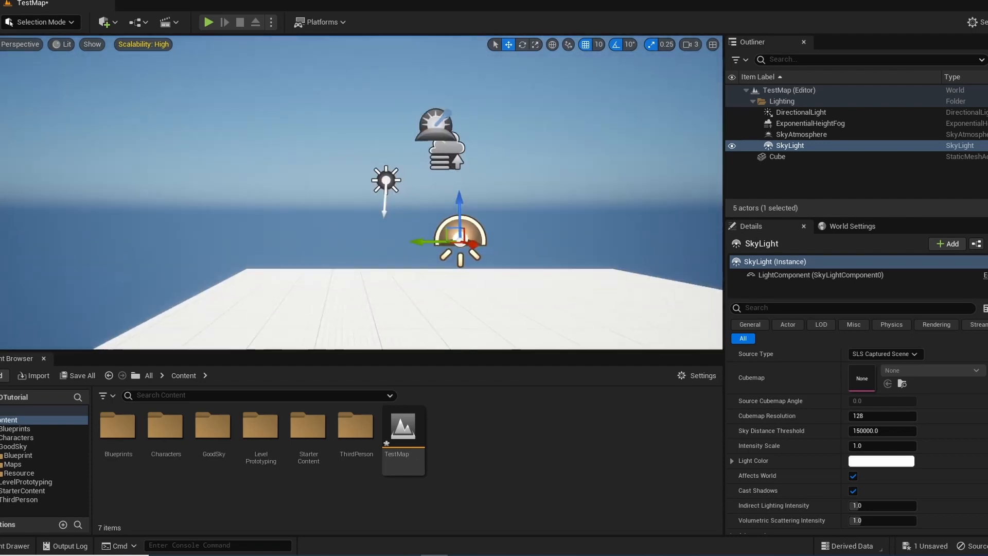
Add a Volumetric Cloud actor to the level and look over the clouds in the sky
click(112, 23)
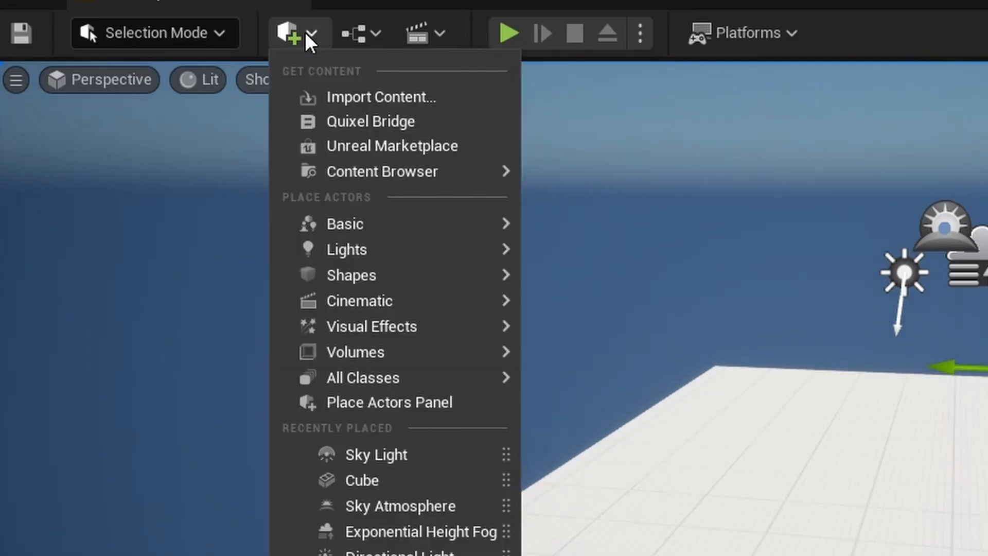
mouse_move(379, 324)
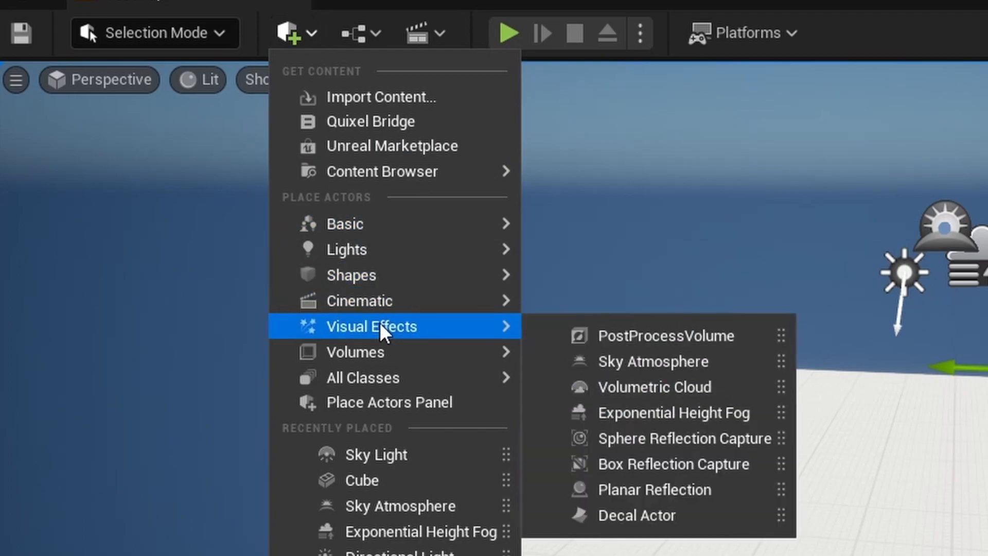
click(655, 387)
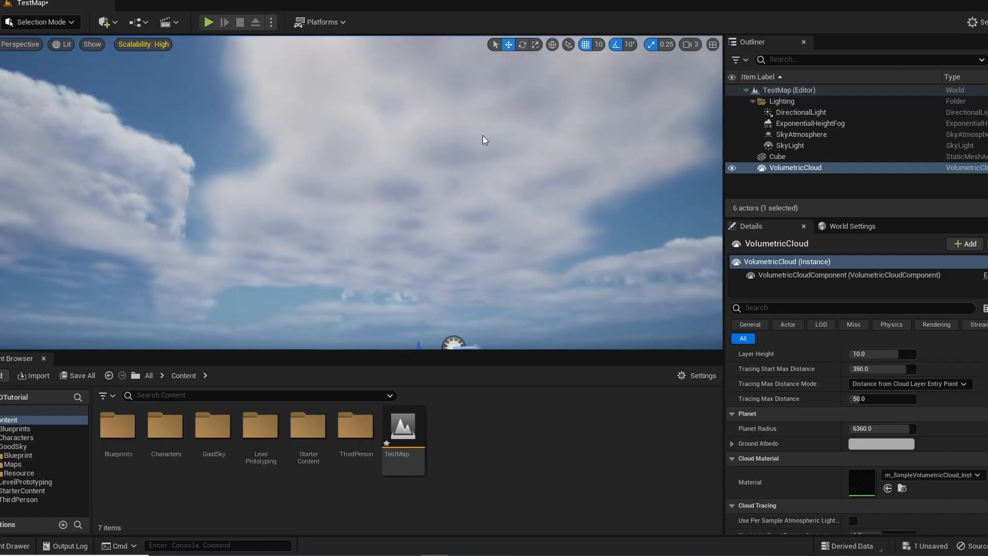
right_drag(507, 130, 470, 148)
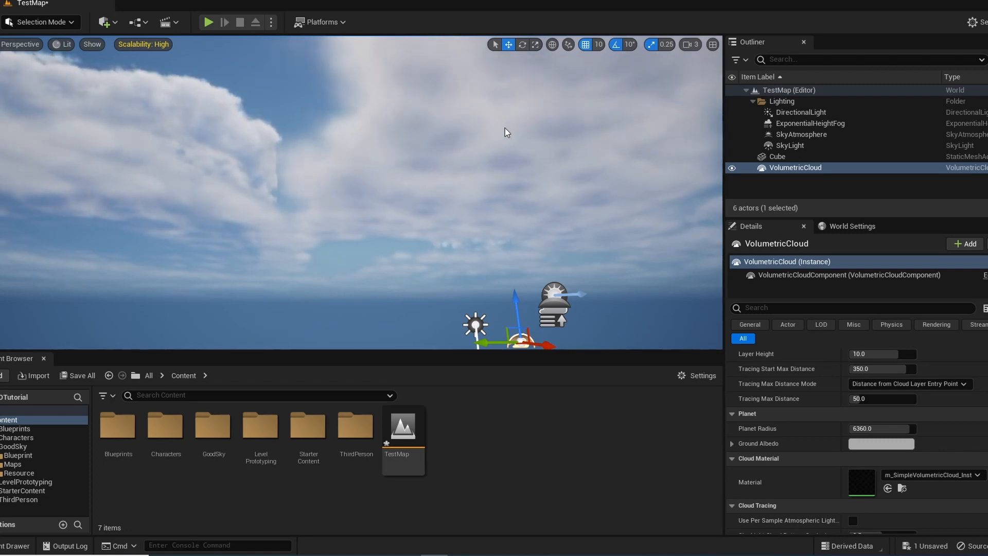
right_drag(502, 177, 435, 278)
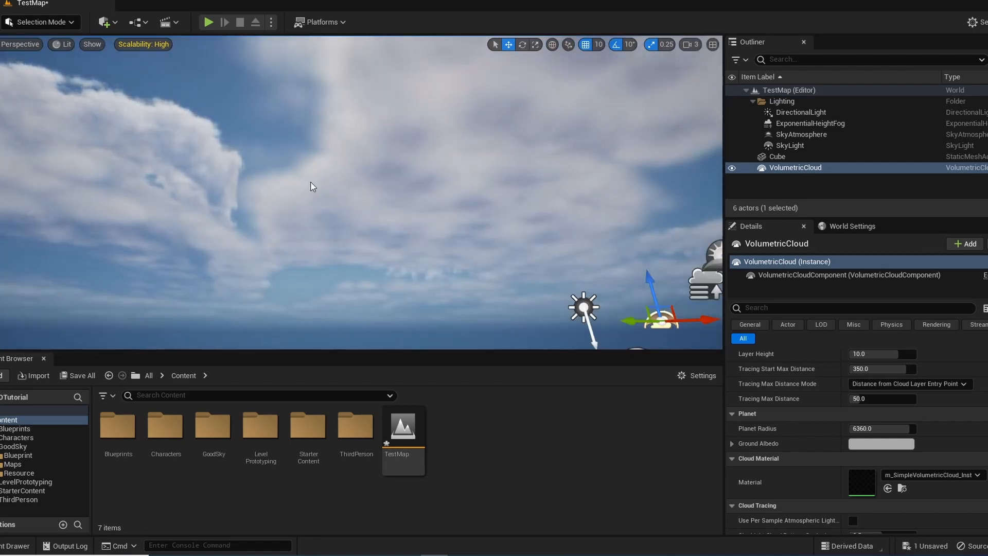
right_drag(310, 187, 319, 190)
Move the Volumetric Cloud actor into the Lighting folder
drag(770, 170, 784, 102)
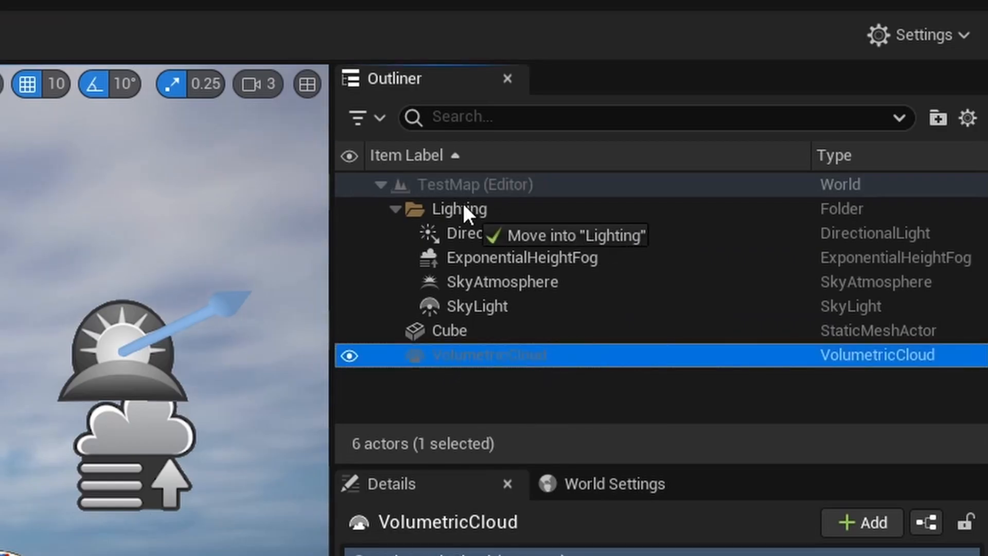
drag(462, 201, 463, 209)
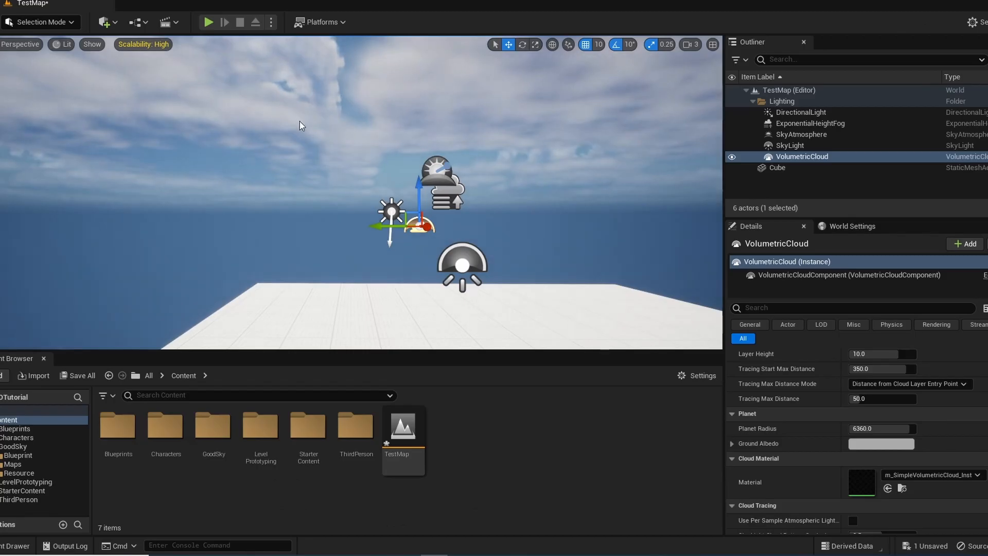
right_drag(301, 126, 226, 164)
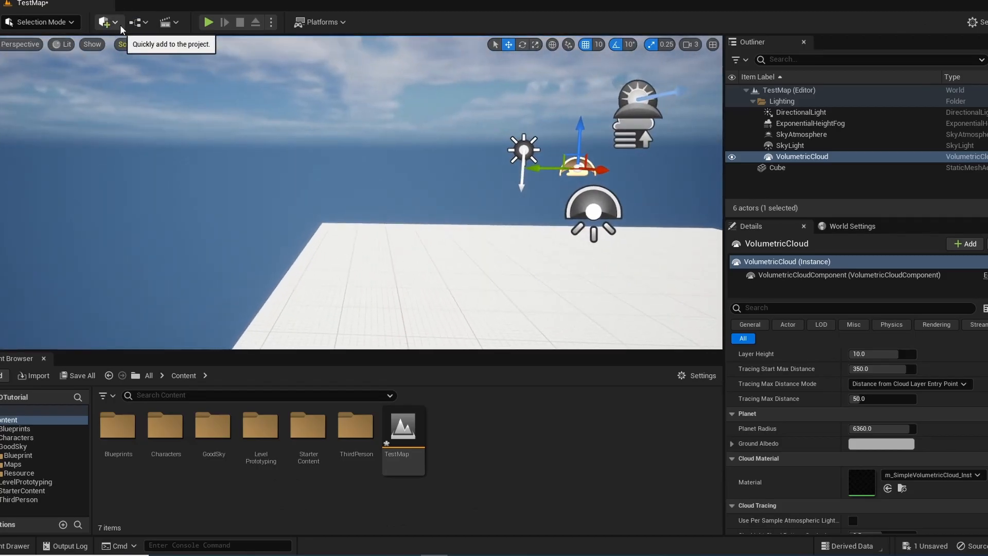
Add a PostProcessVolume to the level near the floor's edge
click(113, 26)
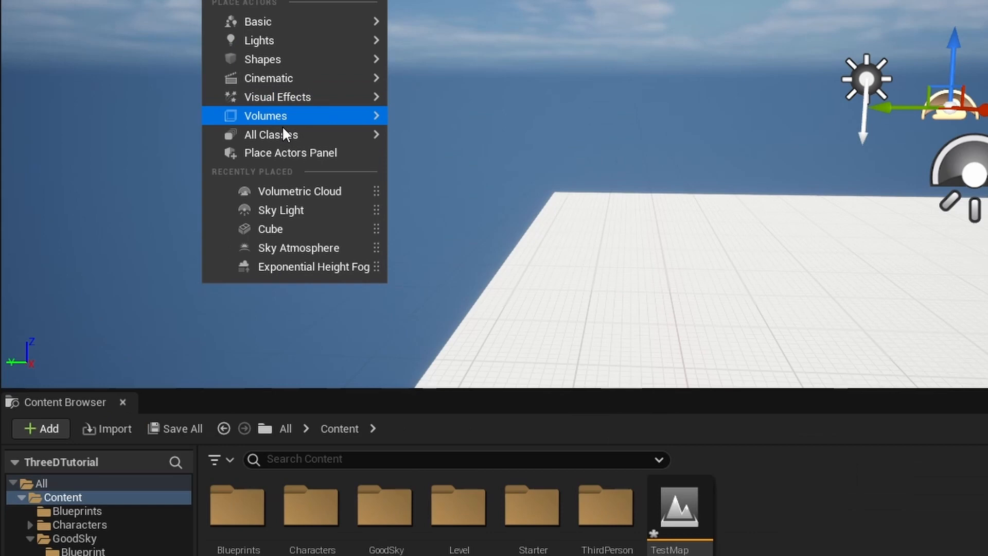
mouse_move(147, 177)
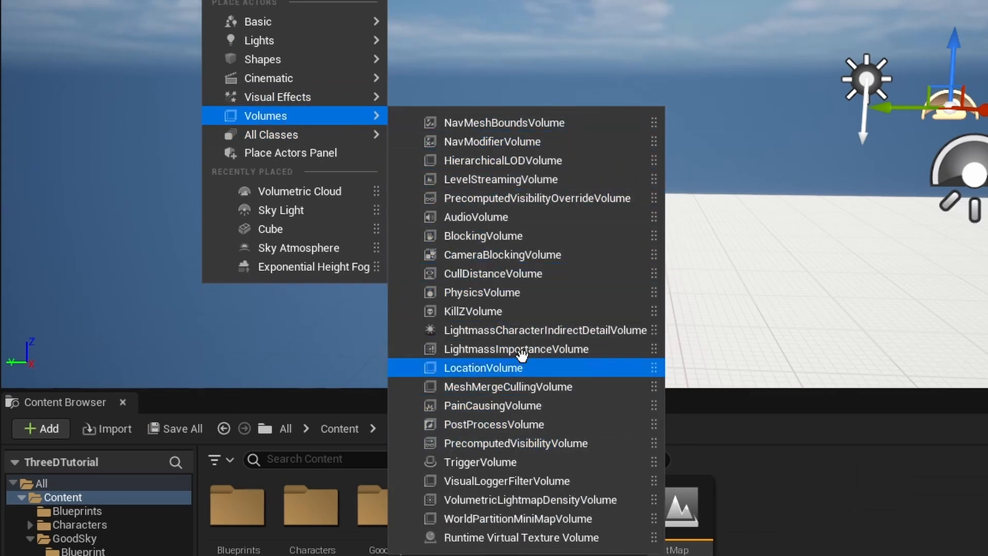
click(464, 424)
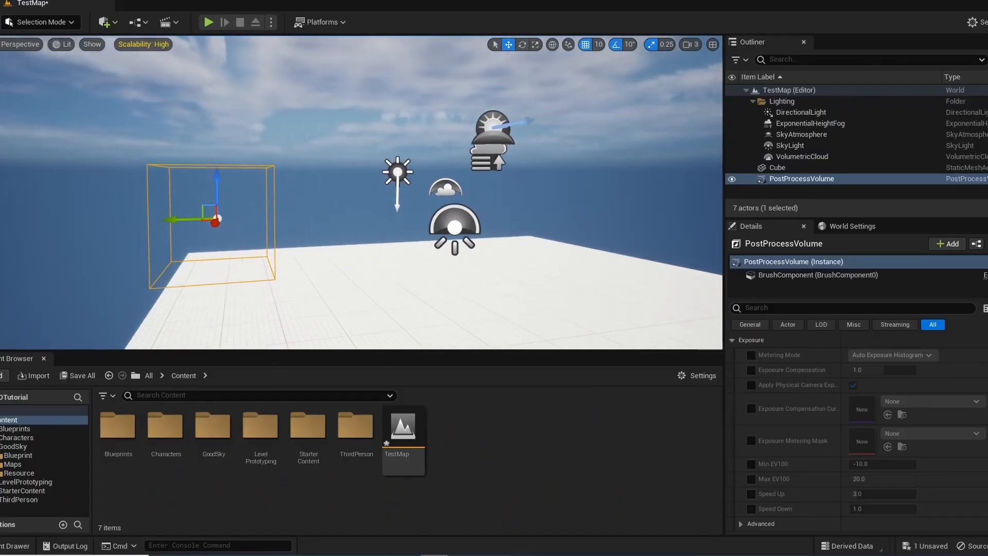
Find the post process volume's extent setting by searching for "exten", enable Infinite Extent (Unbound), and clear the search
scroll(912, 455, down, 2)
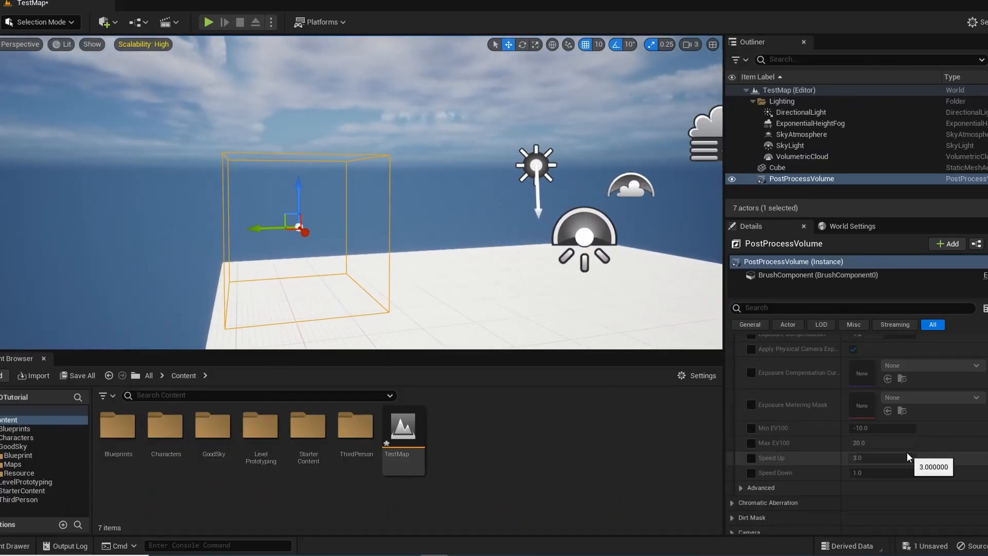
click(787, 309)
text(e)
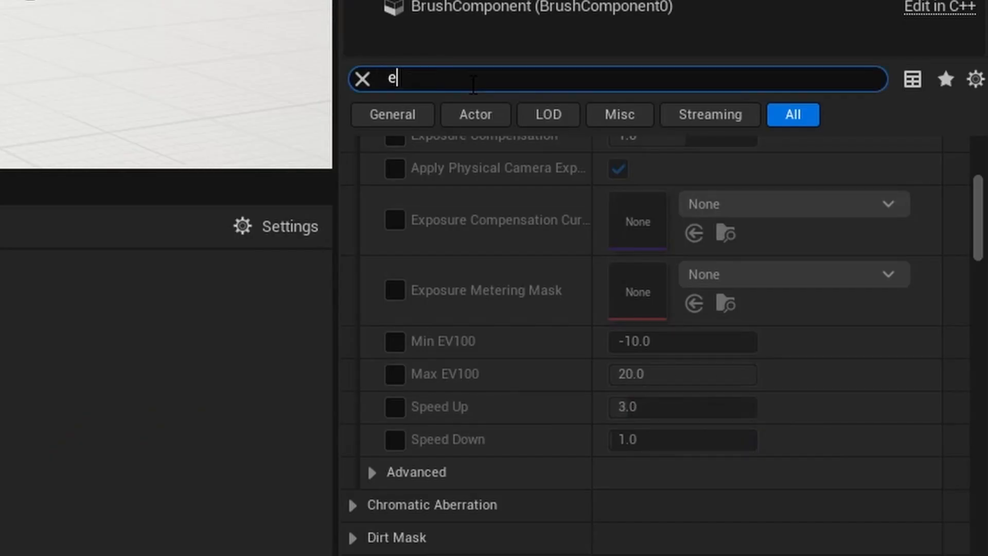
text(xten)
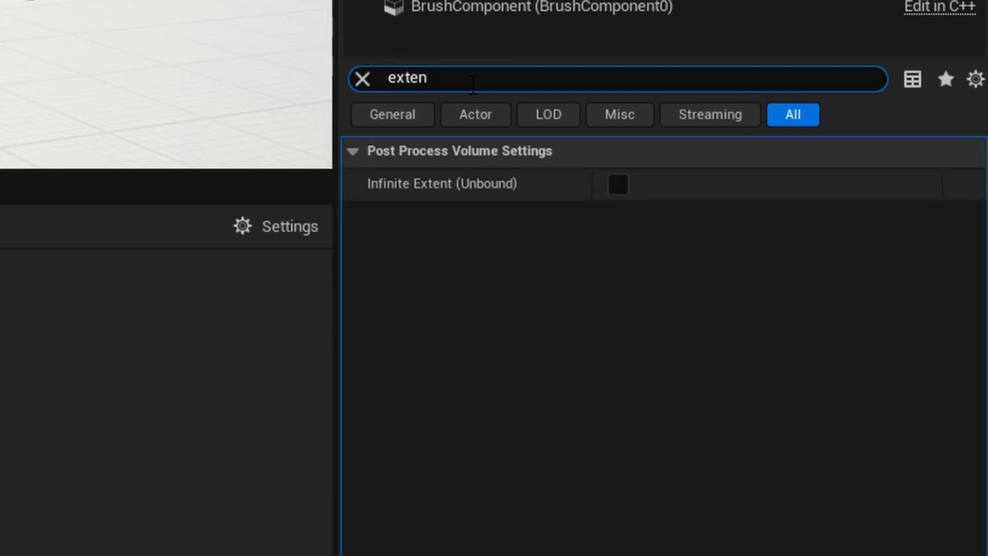
click(618, 184)
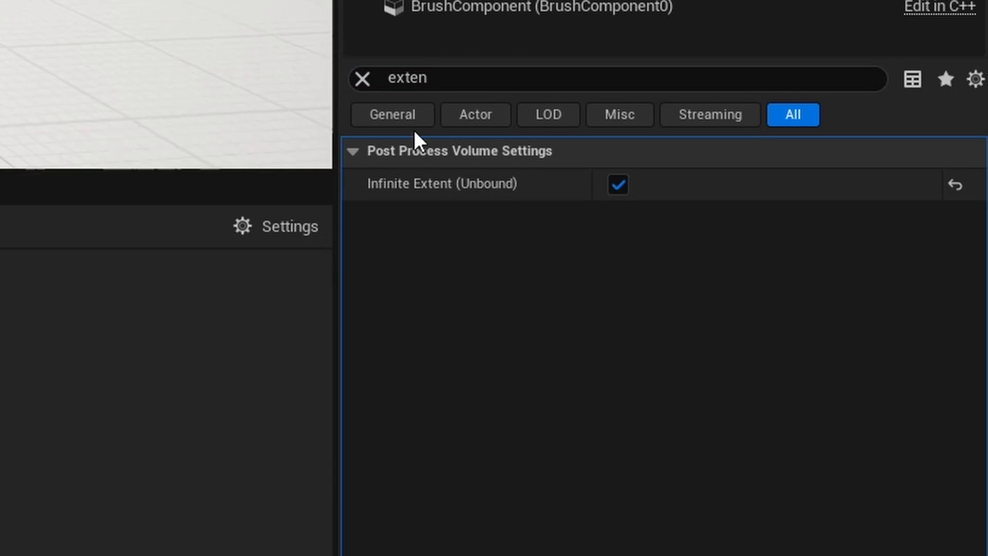
click(362, 78)
Browse the post process volume's settings for the Exposure section, collapsing the Mobile Depth of Field and Bloom sections
scroll(579, 291, down, 6)
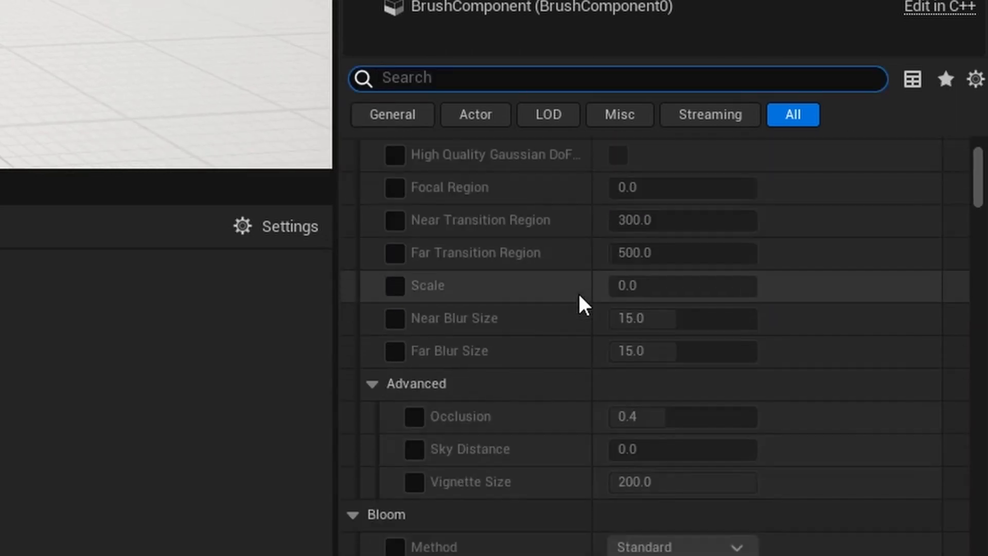
scroll(578, 292, down, 5)
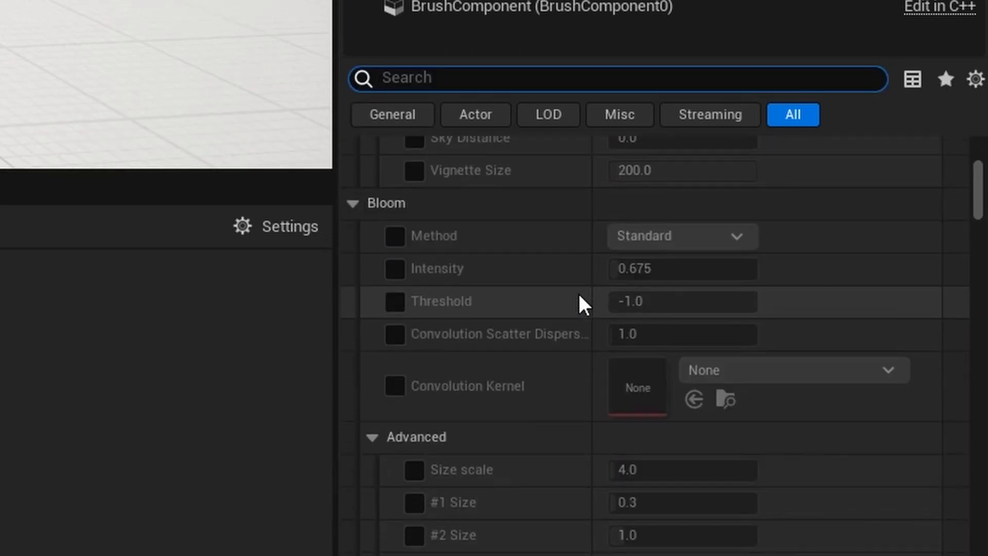
scroll(597, 332, down, 1)
scroll(597, 330, up, 5)
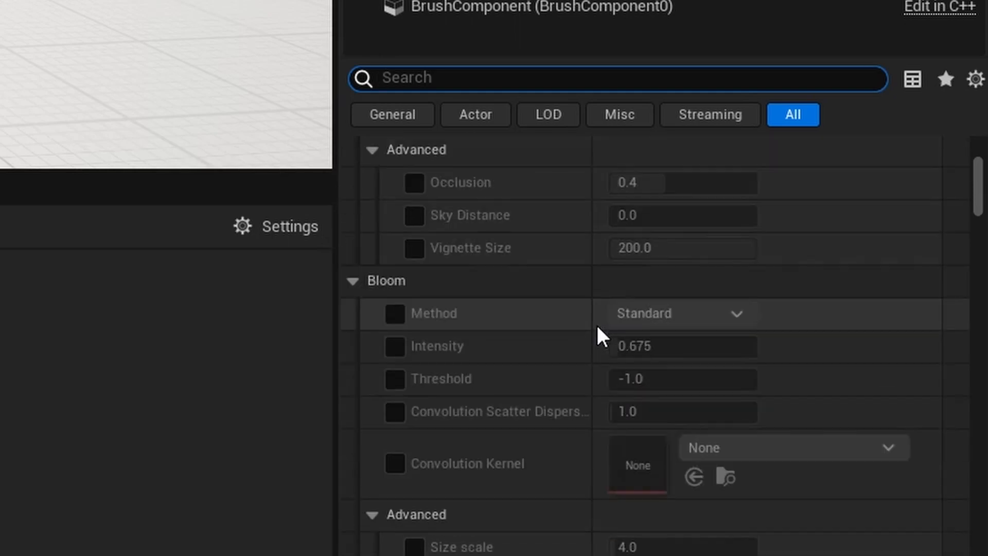
scroll(597, 331, up, 8)
scroll(596, 331, down, 4)
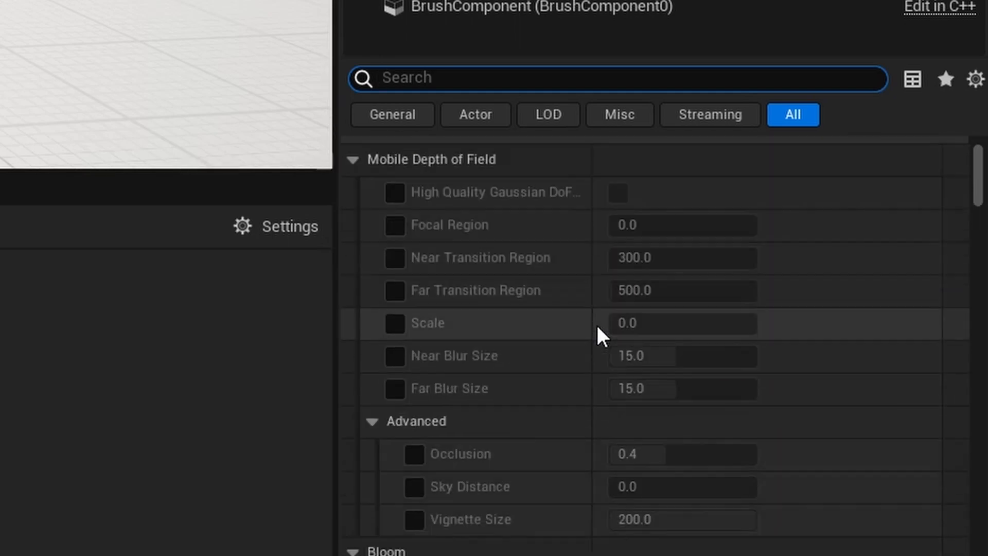
click(353, 160)
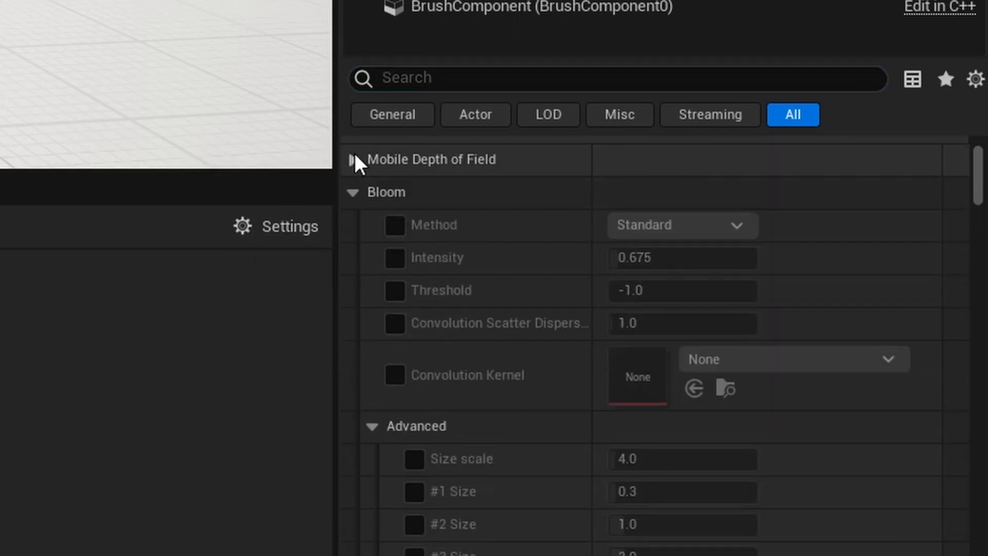
click(353, 191)
scroll(453, 267, down, 3)
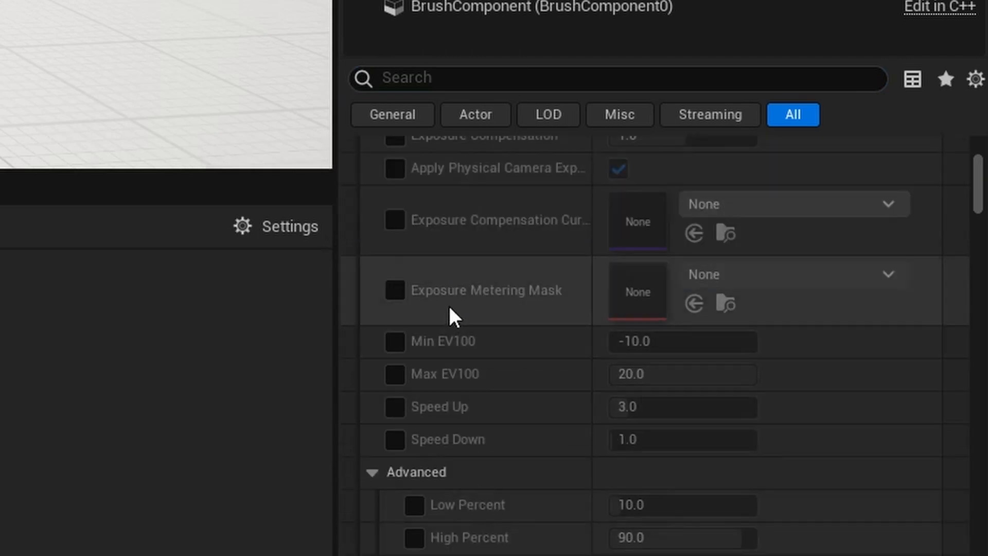
Enable the Min EV100 and Max EV100 exposure overrides on the post process volume and set both to 1.0
click(399, 342)
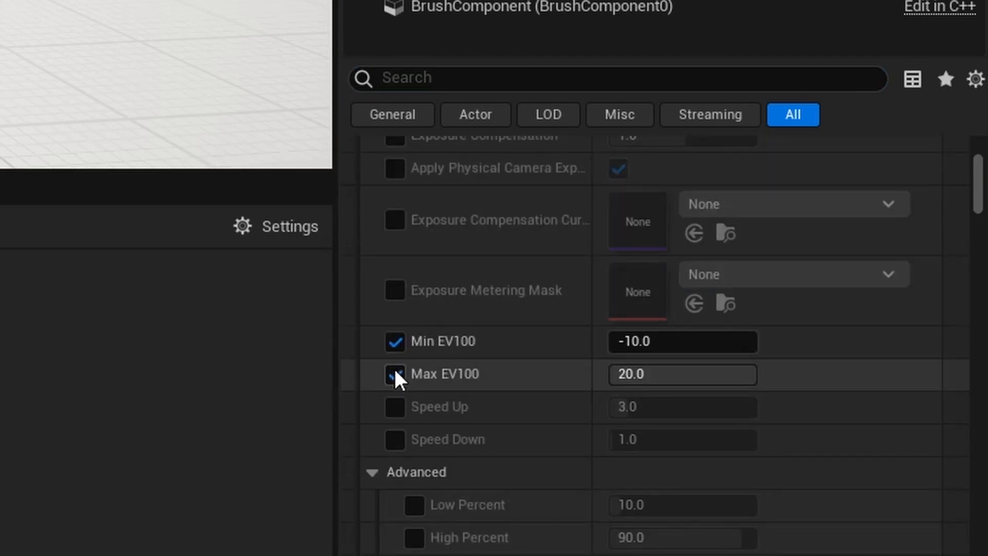
click(396, 376)
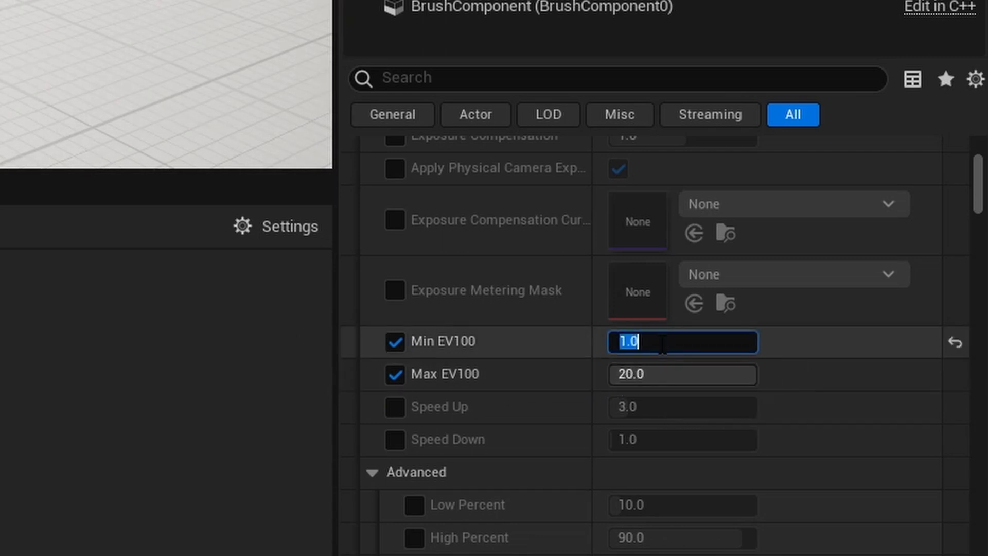
click(662, 375)
text(1.0)
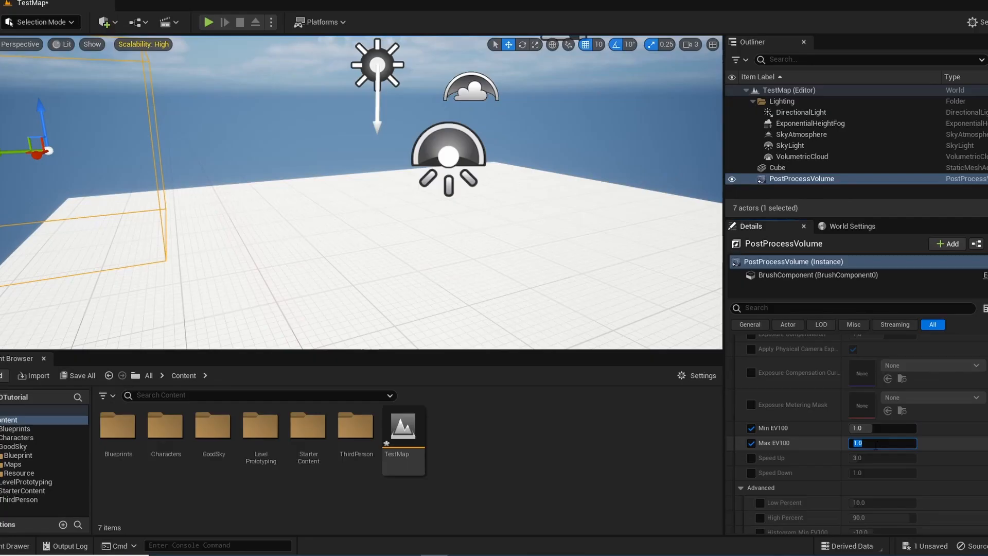
Move the PostProcessVolume into the Lighting folder in the Outliner
right_drag(601, 265, 587, 262)
click(587, 267)
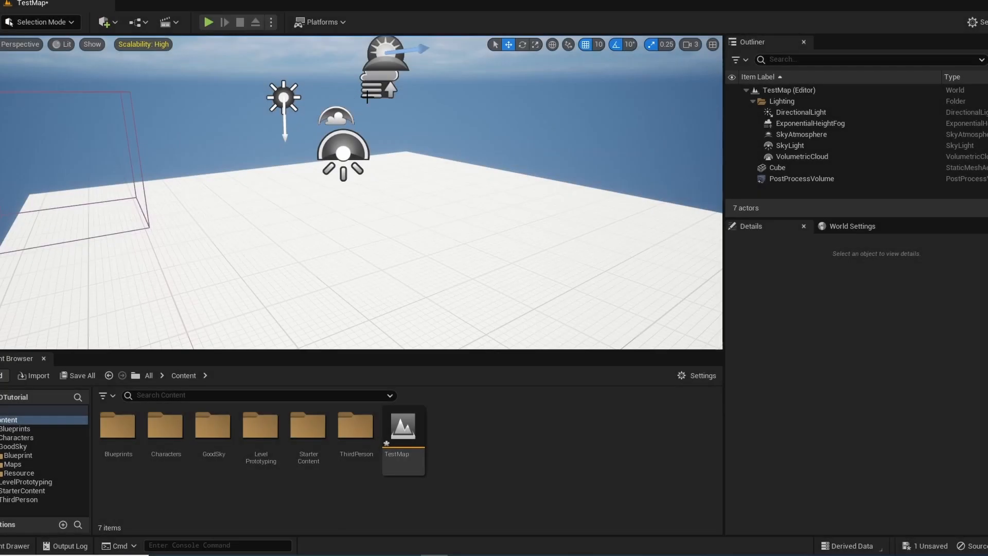
right_drag(353, 98, 353, 97)
right_drag(502, 231, 503, 231)
right_drag(358, 84, 357, 83)
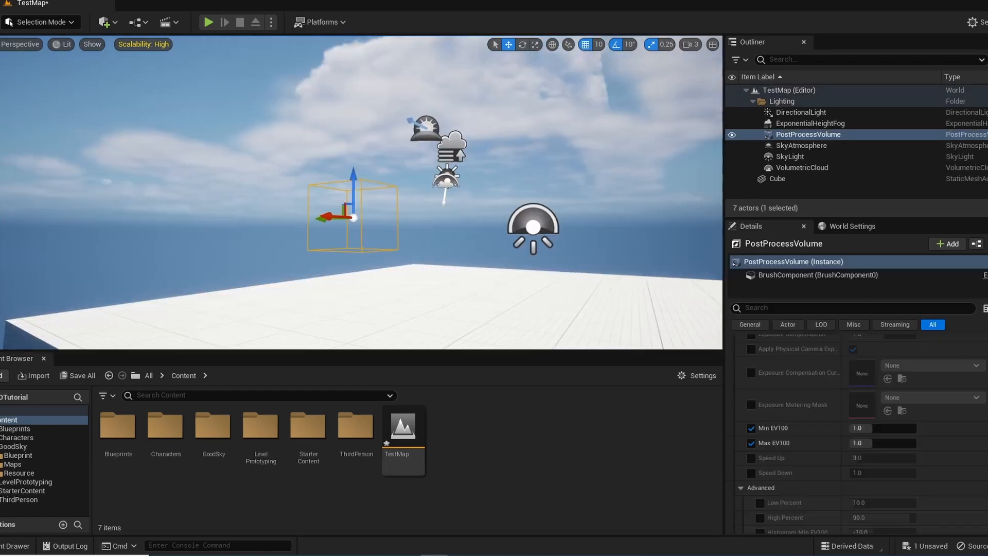
right_drag(344, 200, 346, 200)
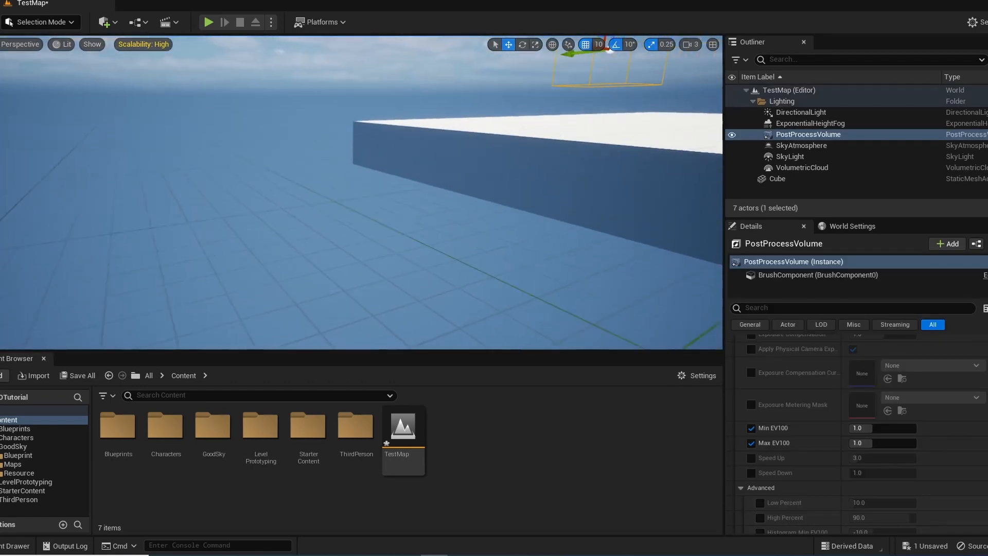
Look around the level to examine the clouds, sky, horizon and floor under the fixed exposure
right_drag(380, 233, 379, 233)
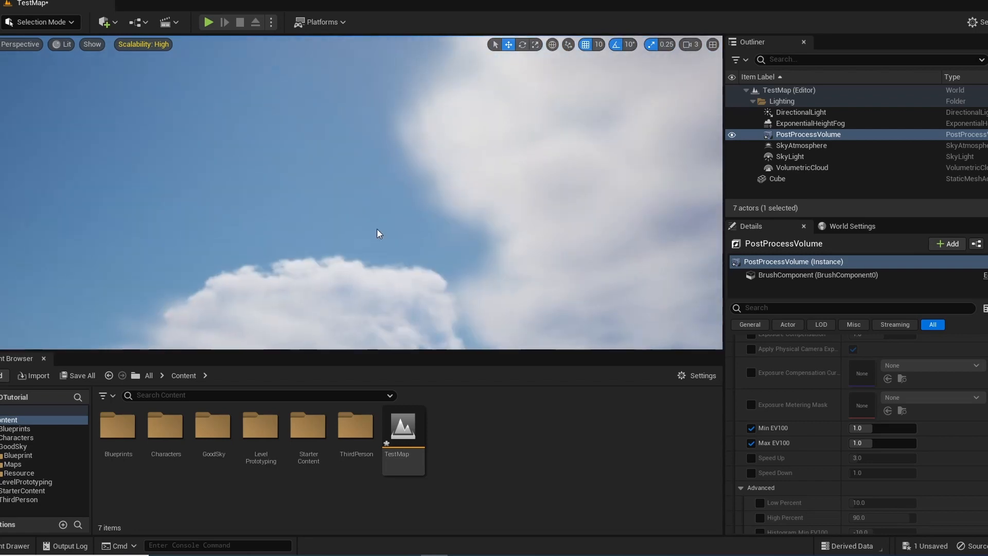
right_drag(340, 52, 340, 51)
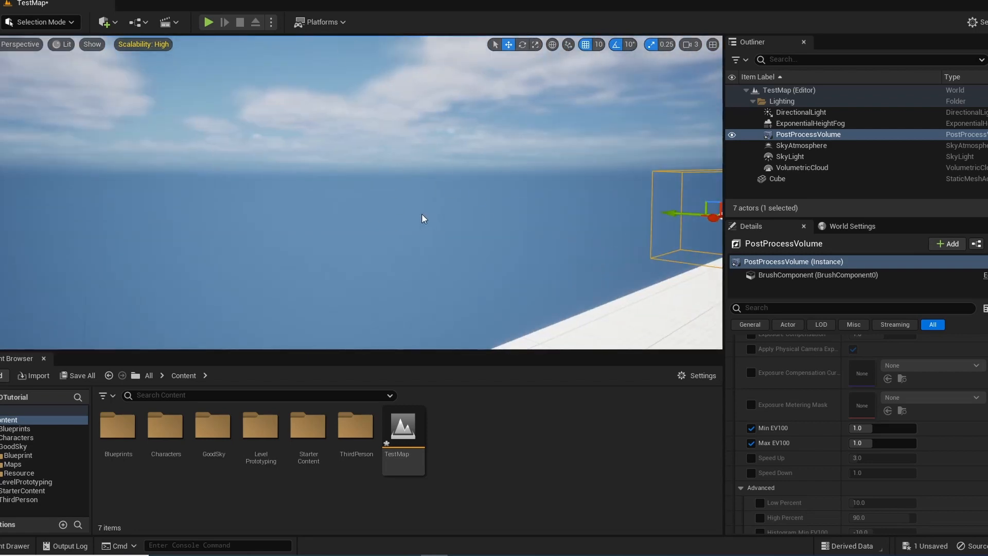
right_drag(423, 219, 423, 219)
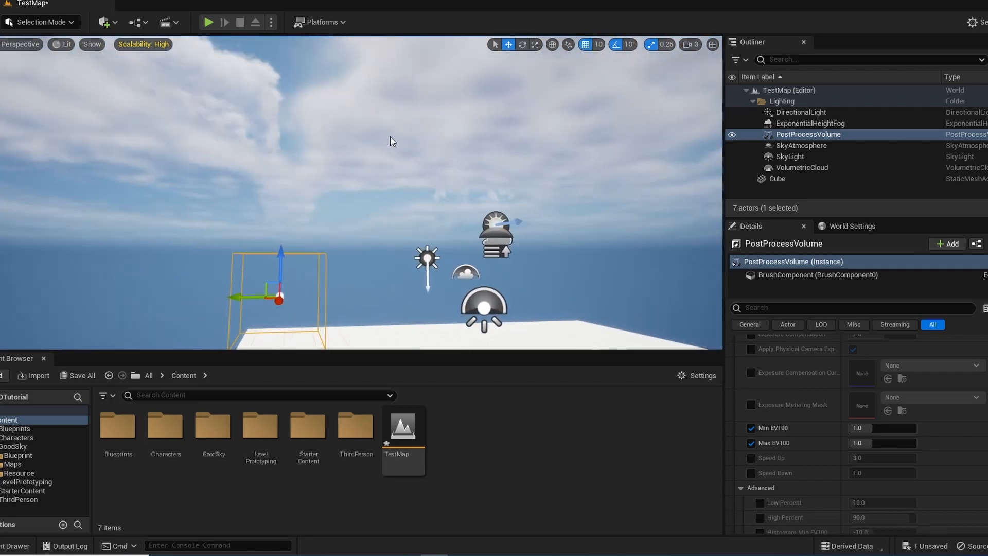
right_drag(324, 159, 324, 159)
right_drag(524, 227, 524, 226)
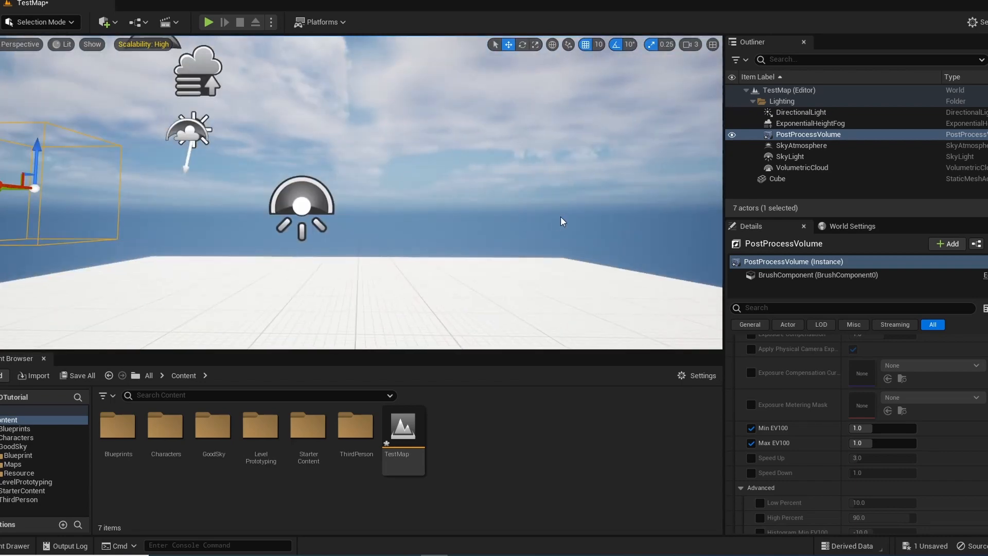
right_drag(619, 156, 619, 156)
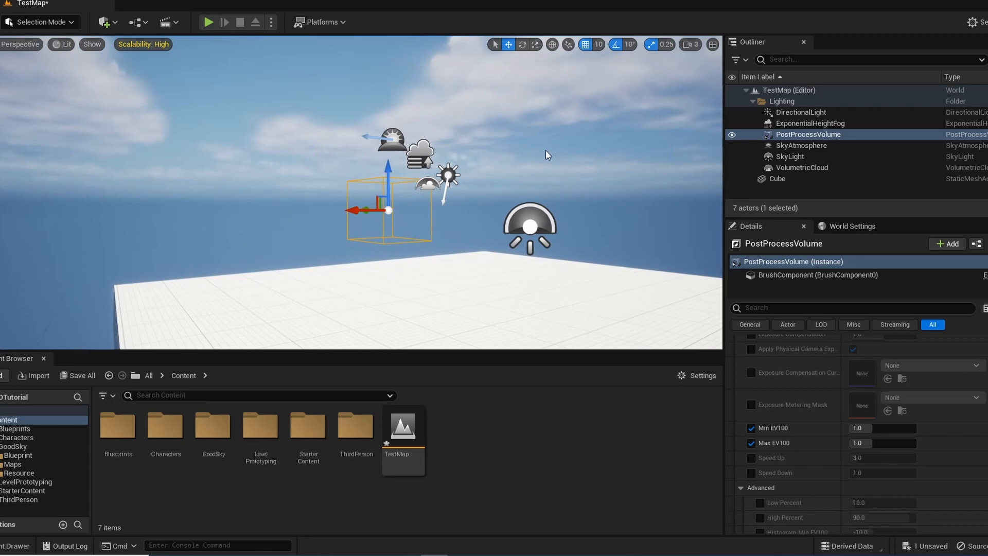
right_drag(480, 212, 402, 230)
right_drag(485, 222, 486, 223)
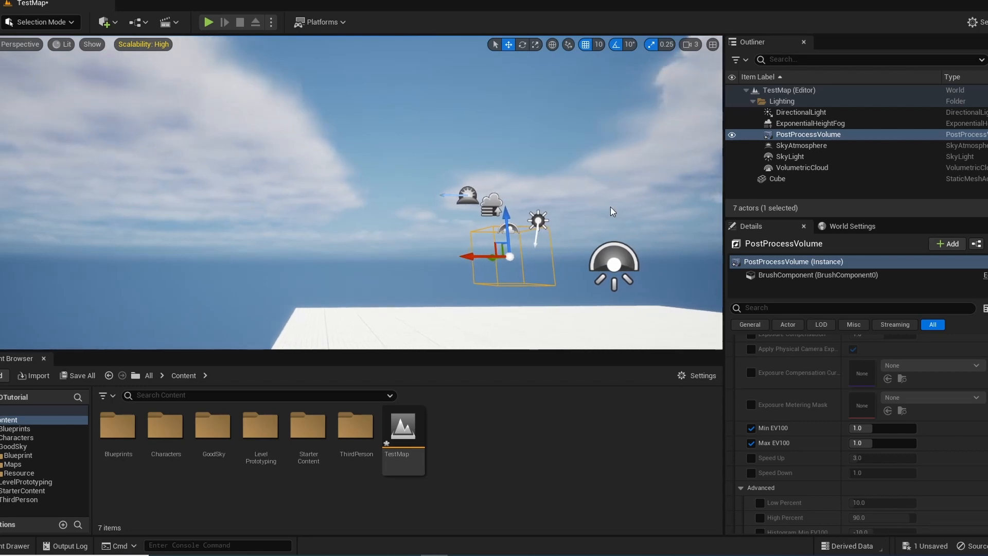
right_drag(611, 207, 611, 207)
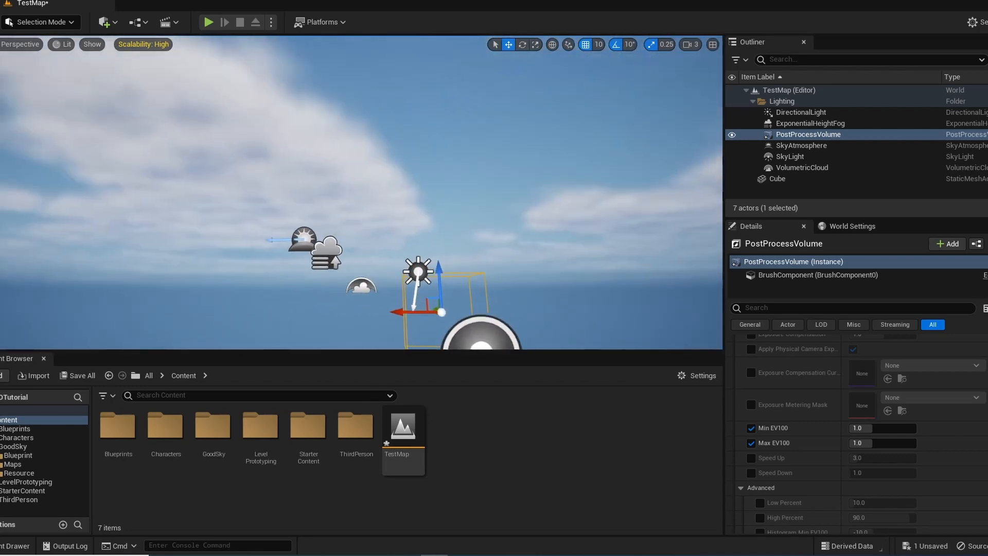
right_drag(565, 183, 565, 183)
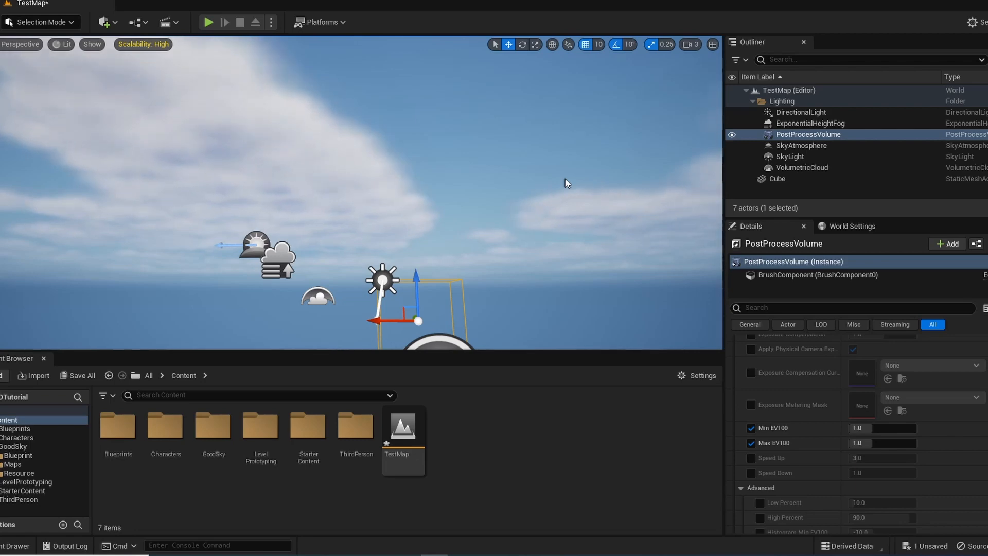
right_drag(565, 179, 565, 179)
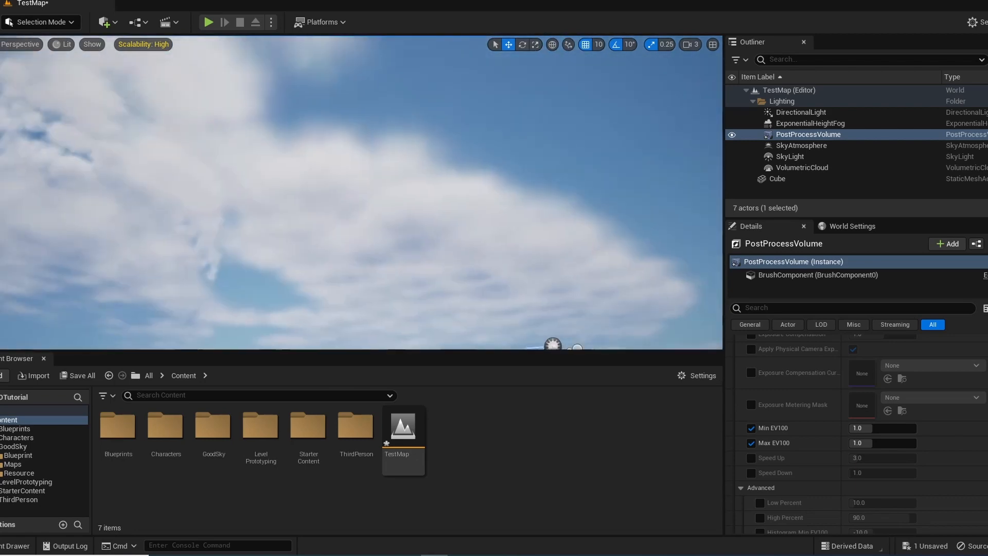